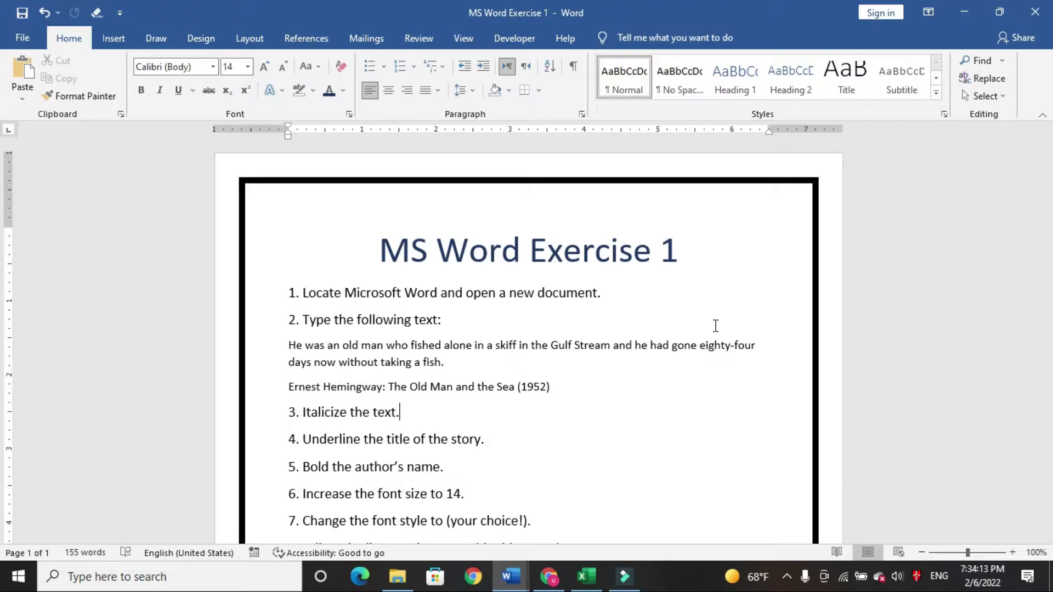
pyautogui.scroll(-1, 514, 315)
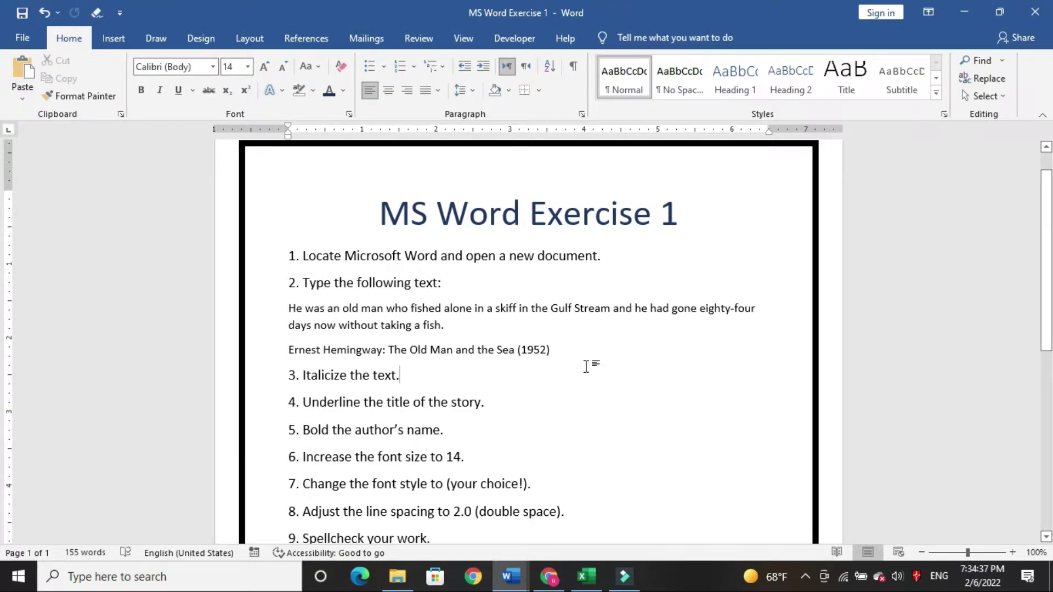
pyautogui.scroll(-2, 526, 363)
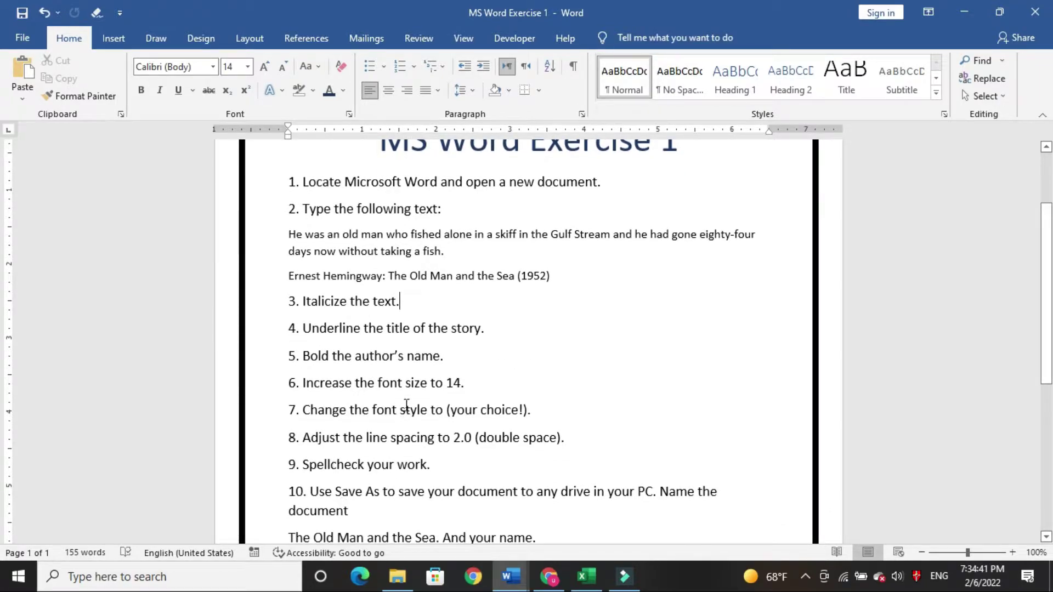
pyautogui.scroll(1, 487, 395)
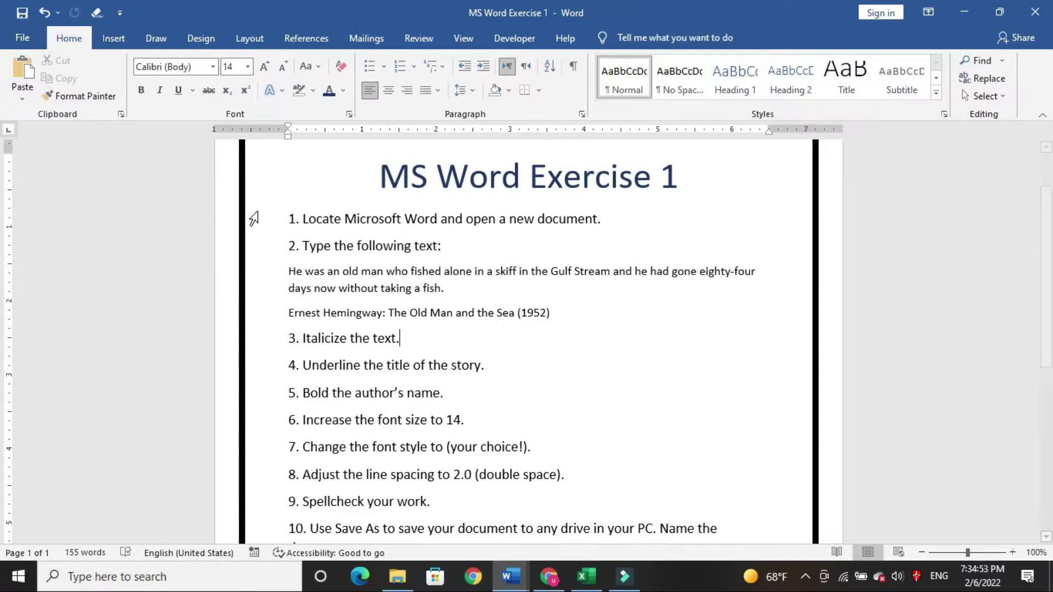
# Create a new blank document and dismiss the license warning banner
pyautogui.click(23, 41)
pyautogui.click(48, 119)
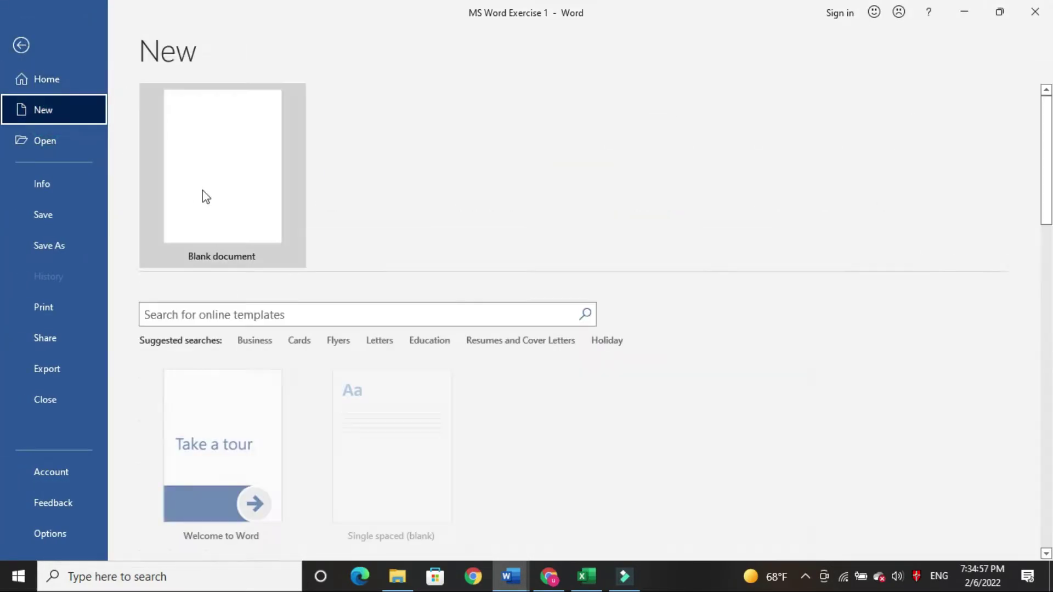
pyautogui.click(224, 181)
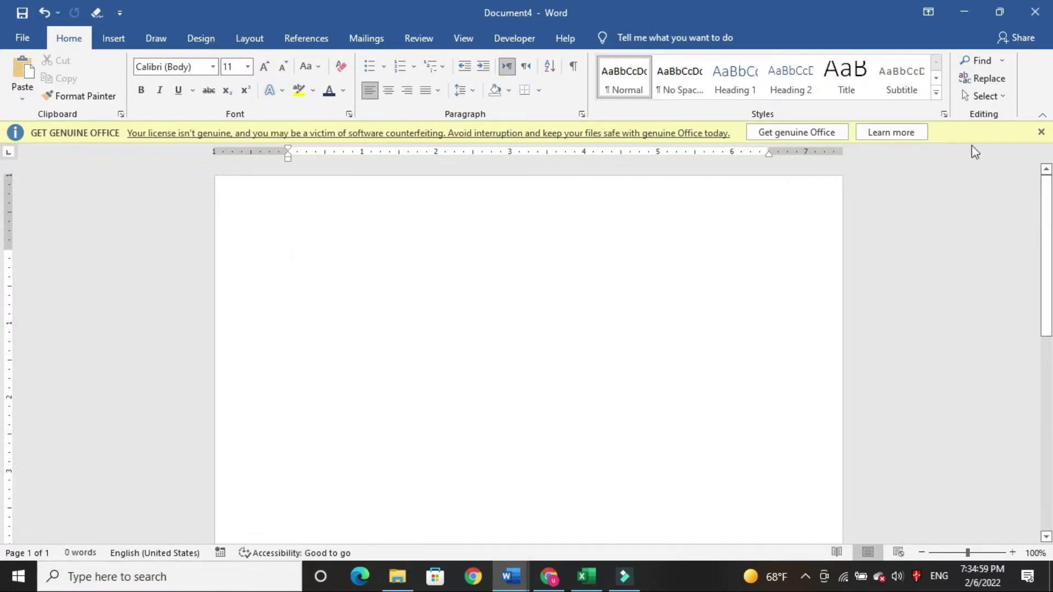
pyautogui.click(1041, 133)
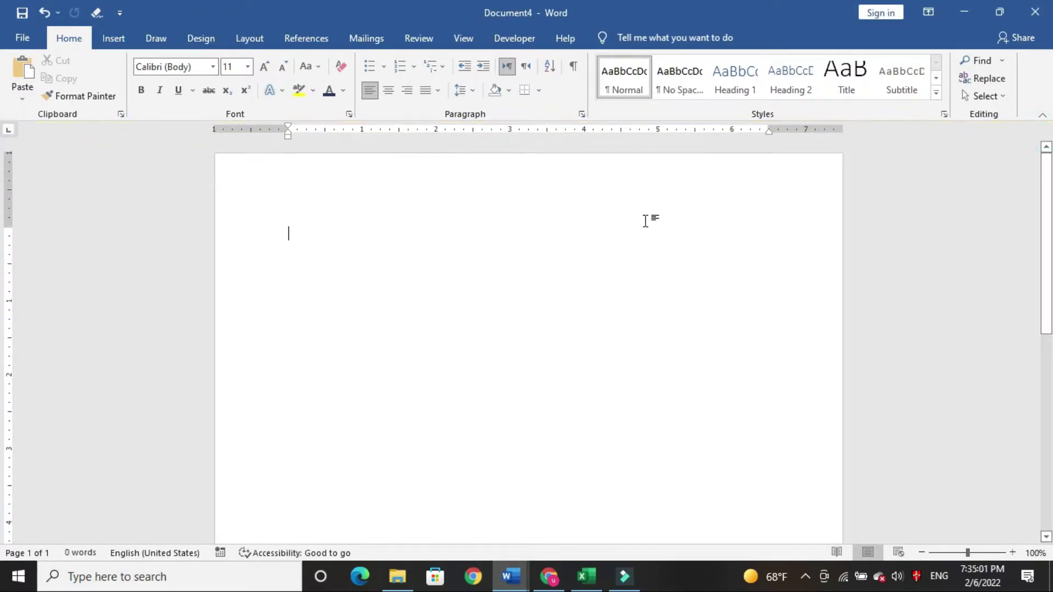
pyautogui.moveTo(510, 577)
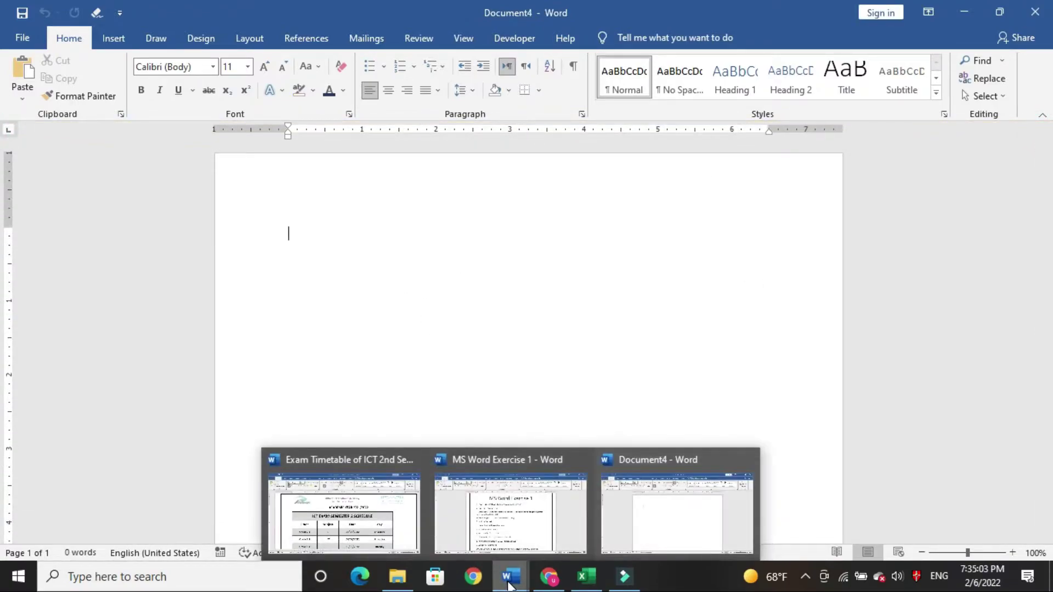
# Highlight instruction 1 yellow on the exercise sheet
pyautogui.click(515, 519)
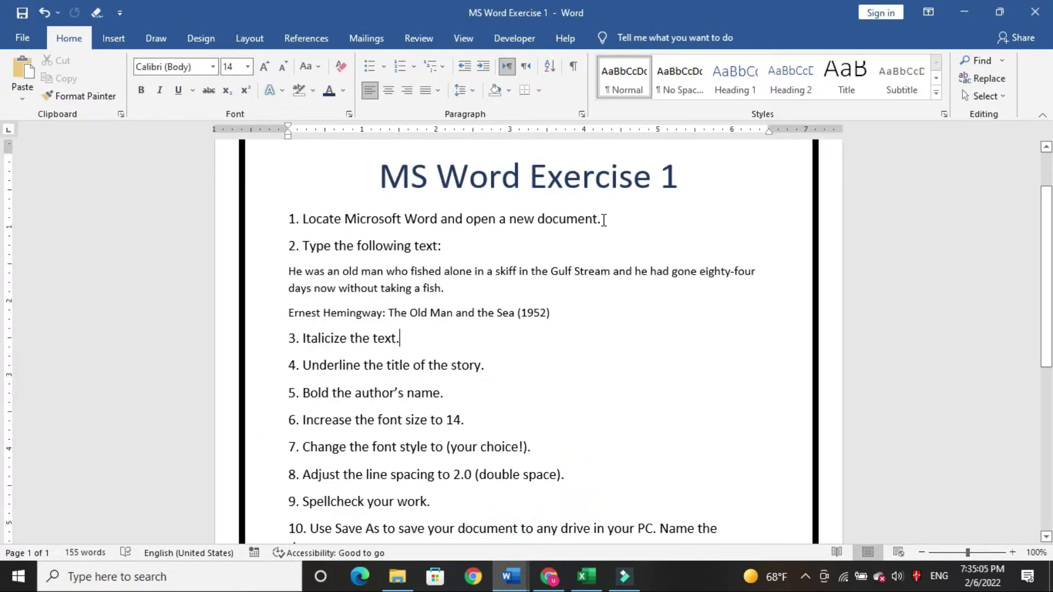
pyautogui.moveTo(601, 219); pyautogui.dragTo(313, 218)
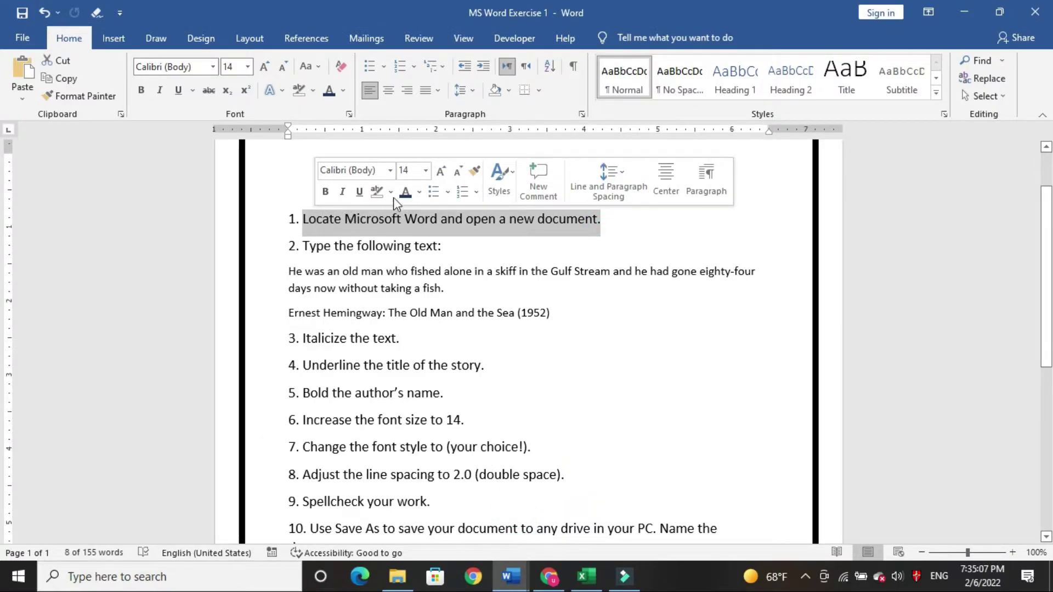
pyautogui.click(391, 192)
pyautogui.click(379, 211)
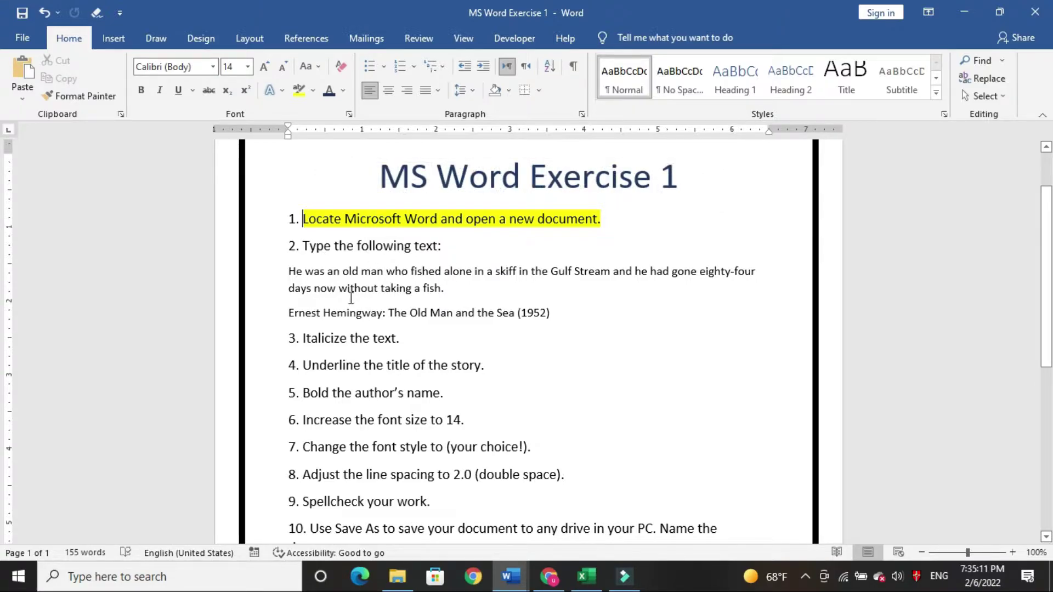
# Paste the Hemingway passage and attribution into Document4
pyautogui.moveTo(567, 312)
pyautogui.mouseDown()
pyautogui.moveTo(296, 287)
pyautogui.moveTo(292, 278)
pyautogui.mouseUp()
pyautogui.hotkey('ctrl', 'c')
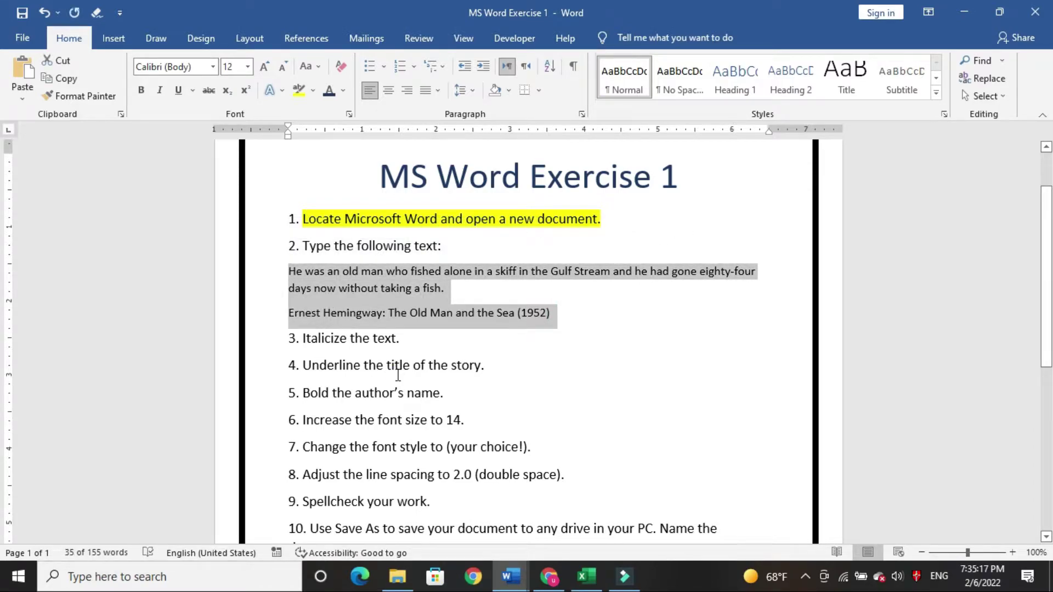
pyautogui.moveTo(509, 577)
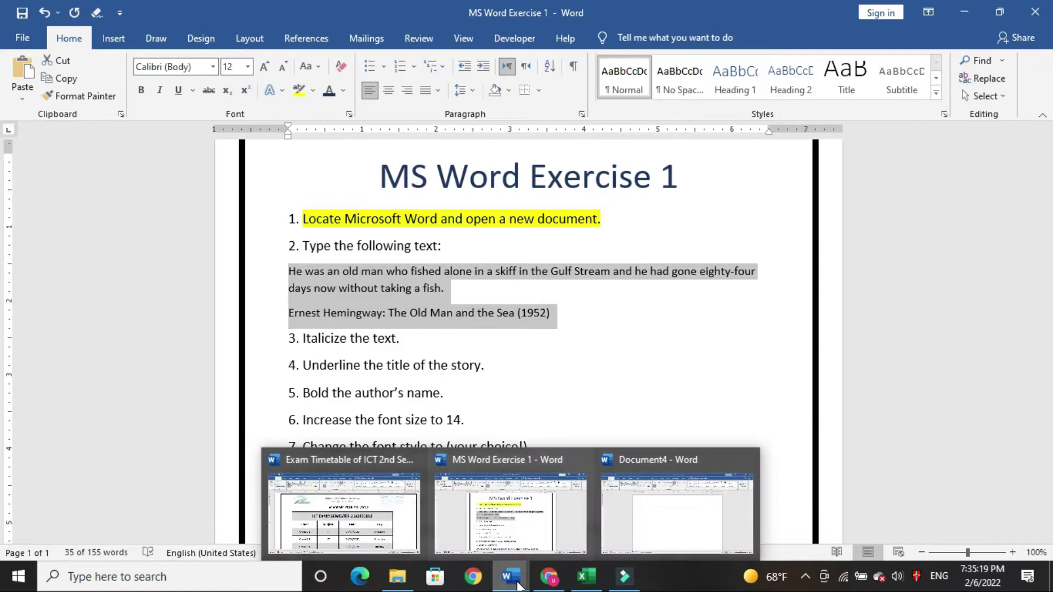
pyautogui.click(665, 519)
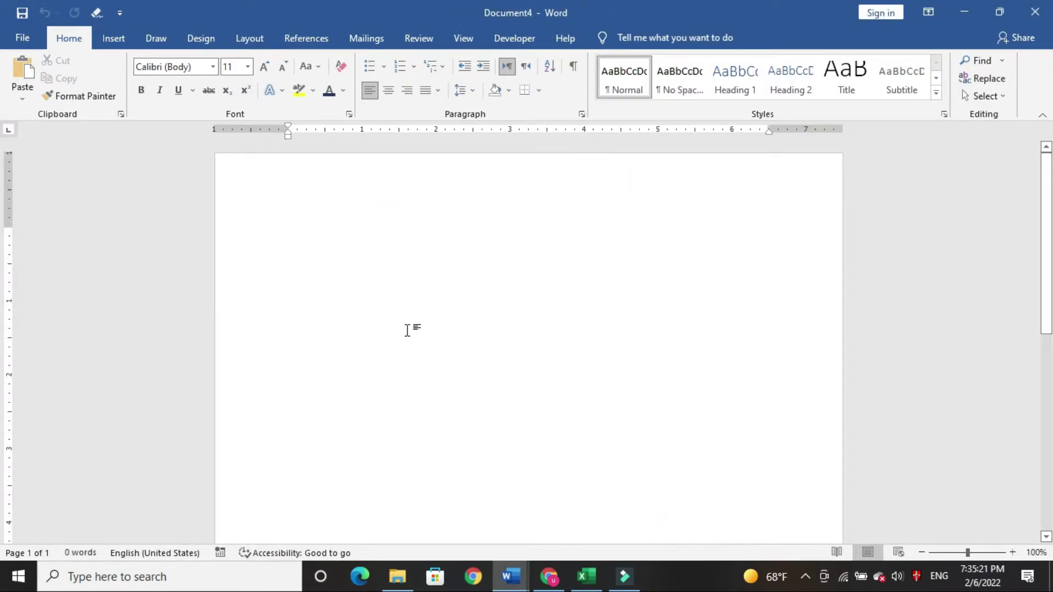
pyautogui.hotkey('ctrl', 'v')
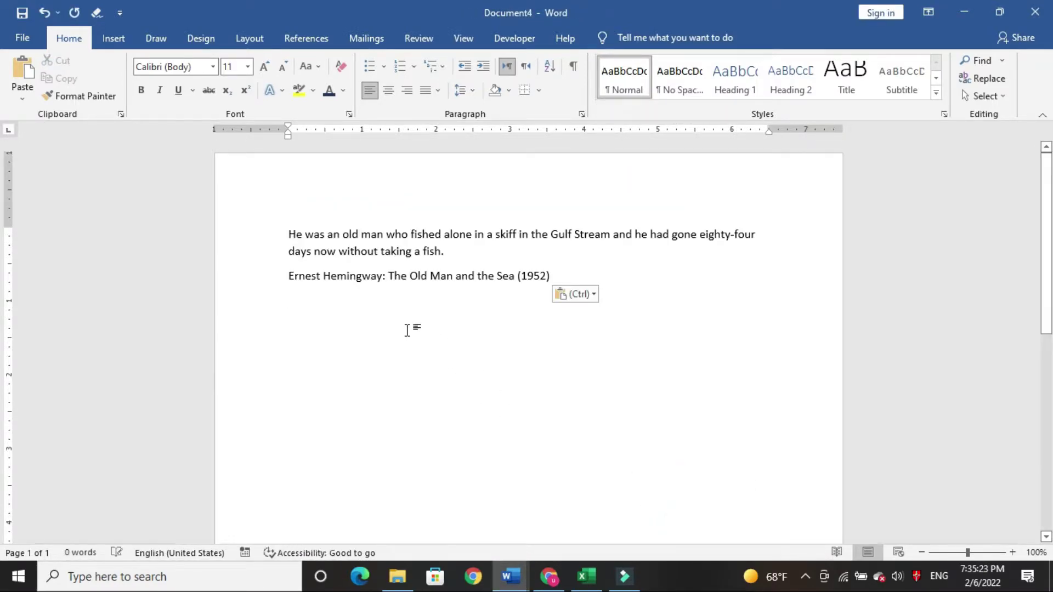
# Highlight exercise items 2 and 3 ('Italicize the text.') in yellow
pyautogui.moveTo(507, 577)
pyautogui.click(515, 507)
pyautogui.click(592, 319)
pyautogui.moveTo(564, 313); pyautogui.dragTo(303, 253)
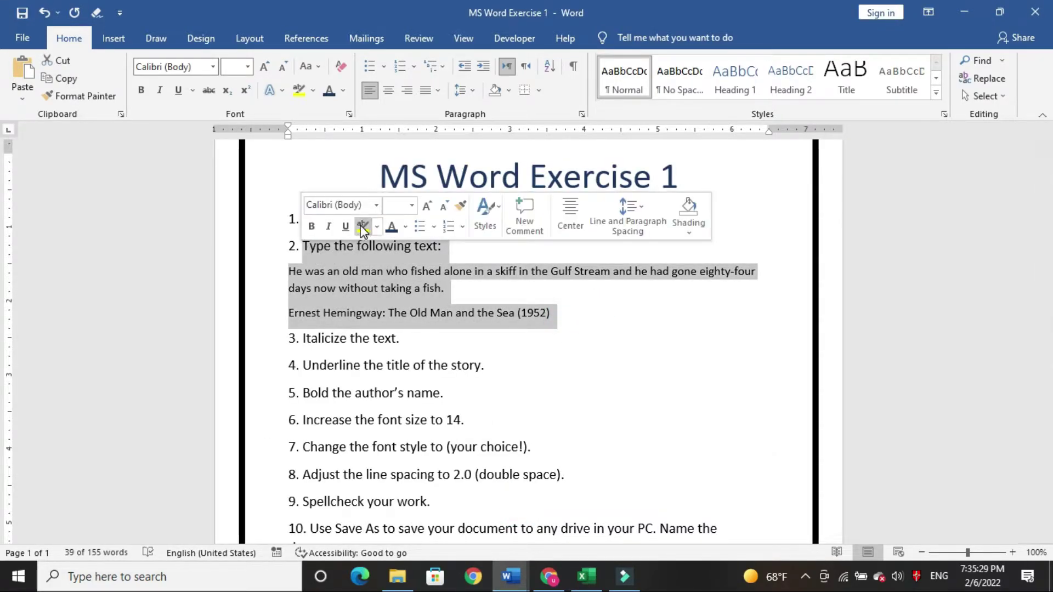
pyautogui.click(362, 228)
pyautogui.click(375, 355)
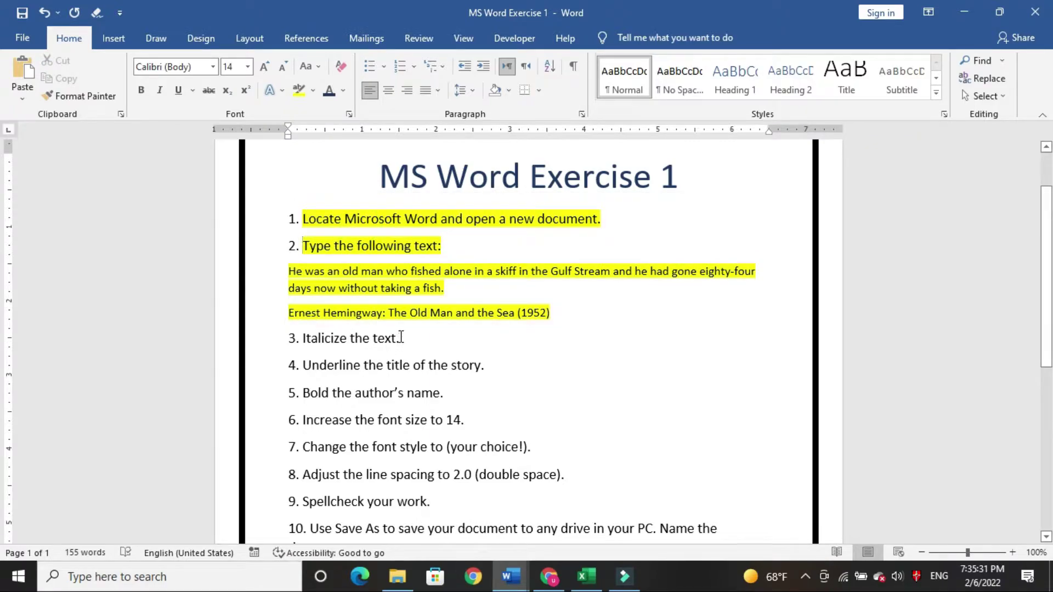
pyautogui.moveTo(402, 338); pyautogui.dragTo(303, 338)
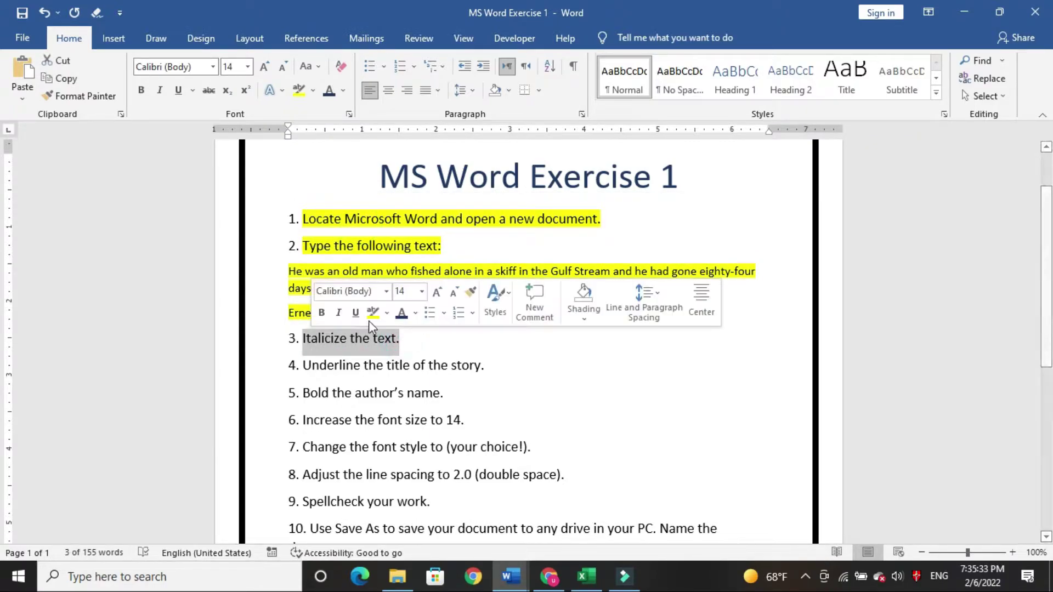
pyautogui.click(371, 314)
pyautogui.moveTo(509, 576)
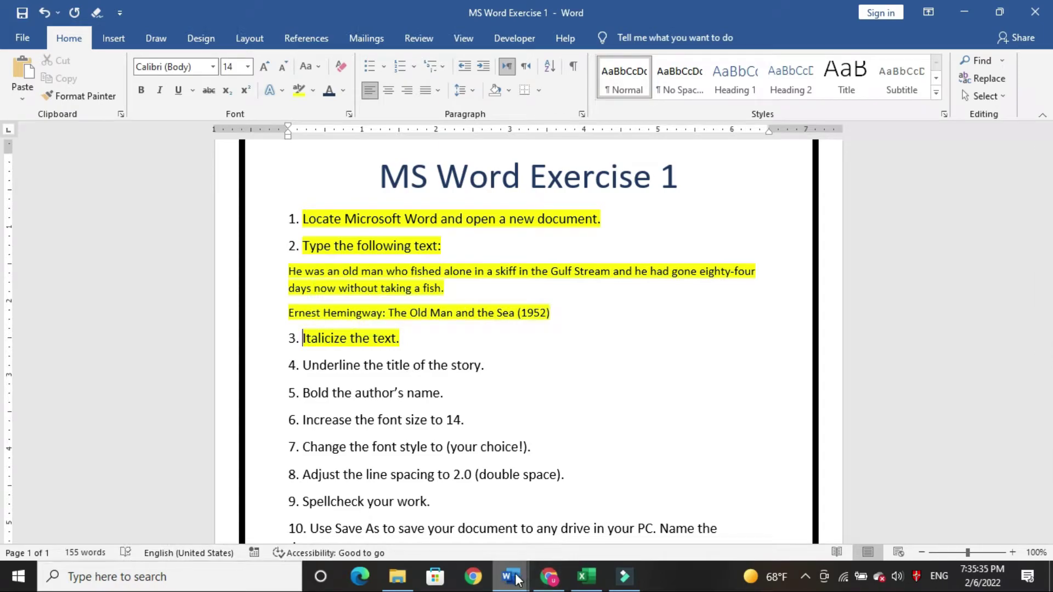
# Italicize the entire Hemingway passage and its attribution in Document4
pyautogui.click(654, 517)
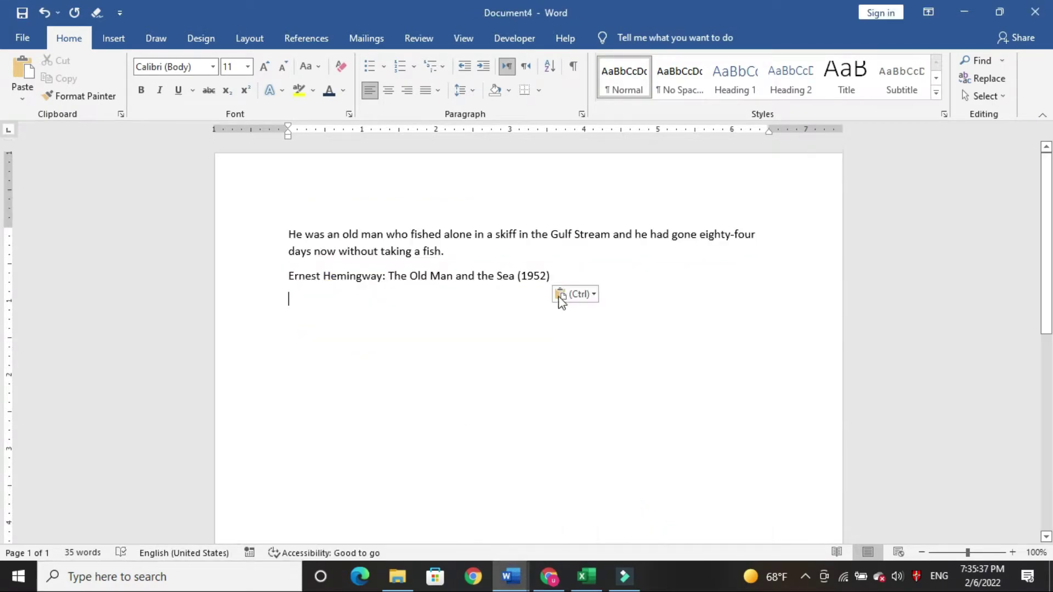
pyautogui.moveTo(551, 275); pyautogui.dragTo(290, 231)
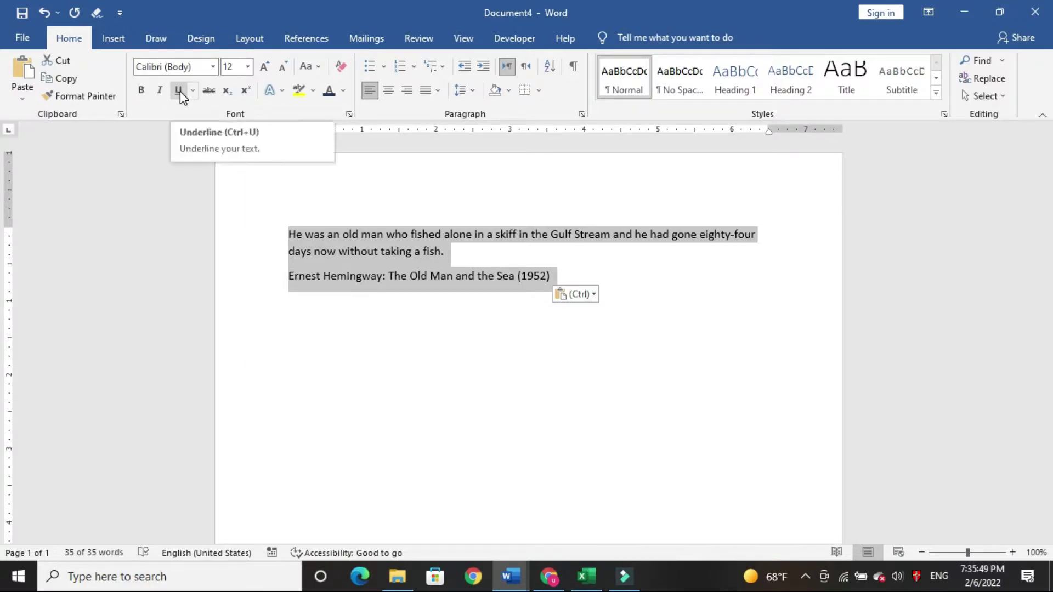
pyautogui.click(160, 93)
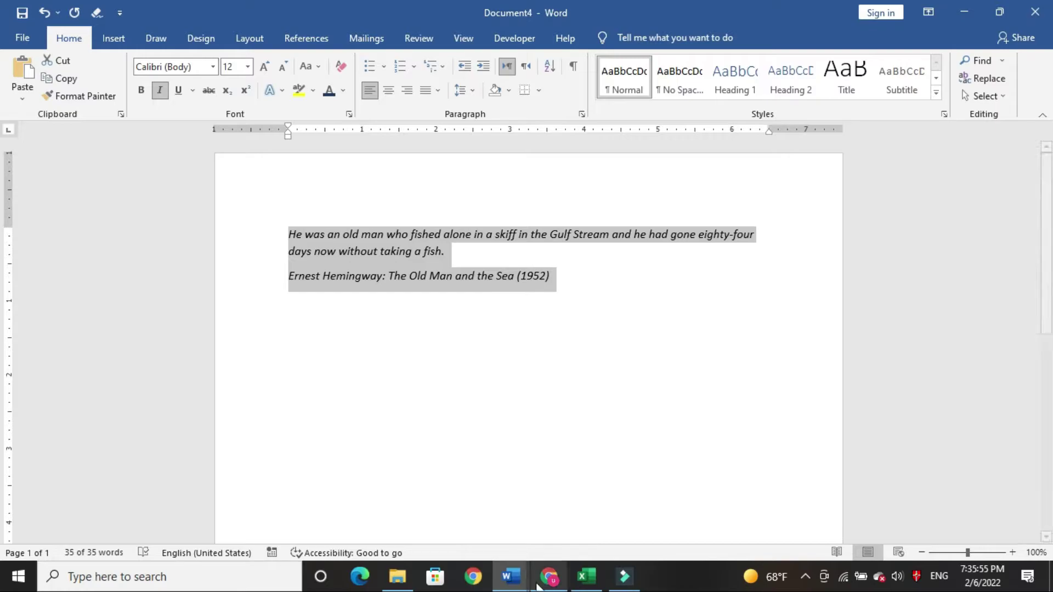
# Highlight exercise item 4 in yellow
pyautogui.moveTo(511, 577)
pyautogui.click(497, 537)
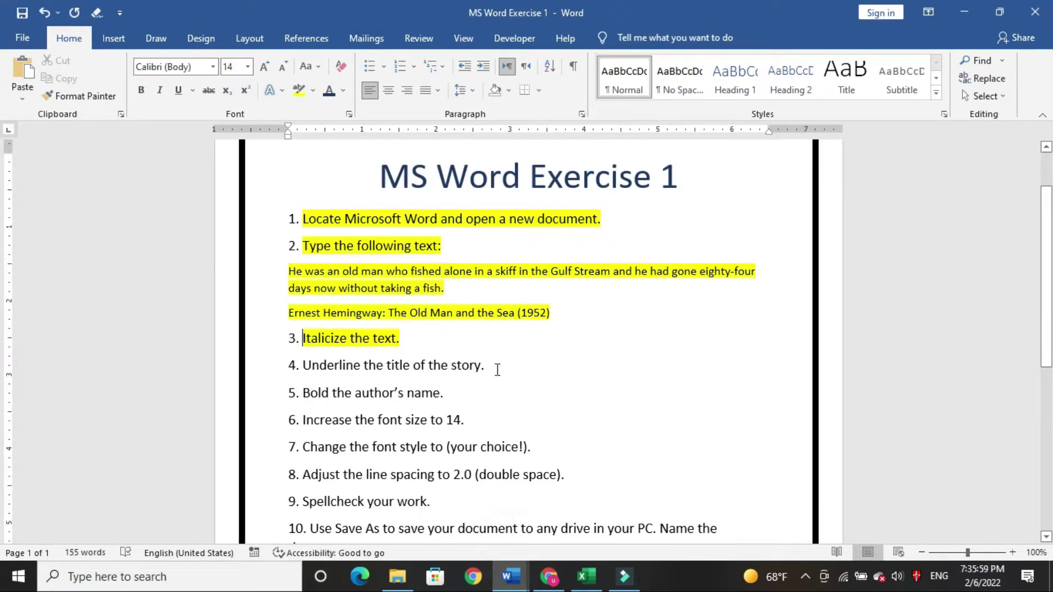
pyautogui.moveTo(497, 370); pyautogui.dragTo(303, 365)
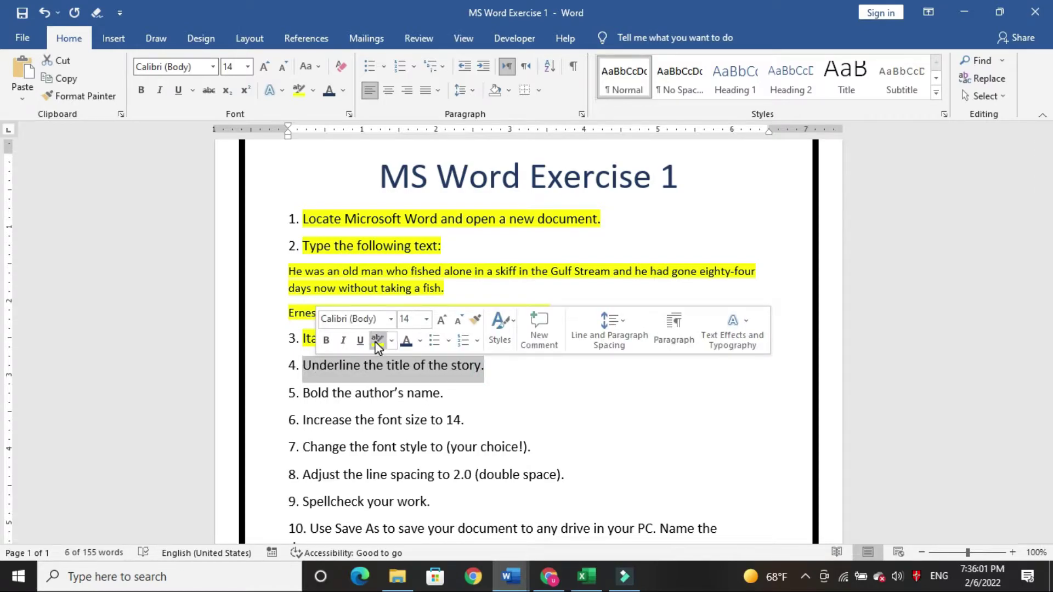
pyautogui.click(376, 346)
pyautogui.moveTo(509, 577)
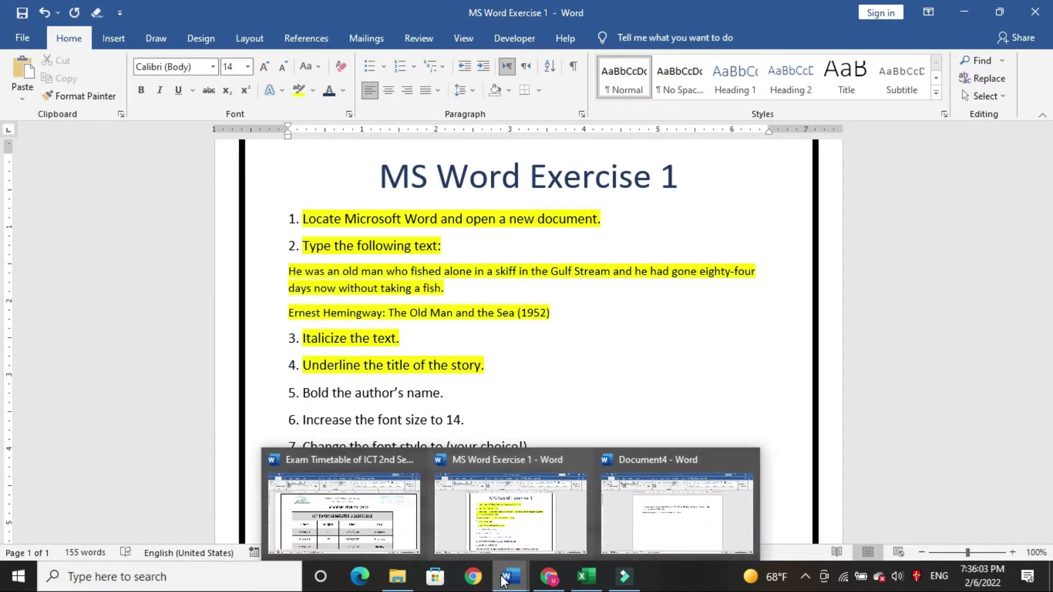
# Underline the title 'The Old Man and the Sea' in the passage
pyautogui.click(649, 523)
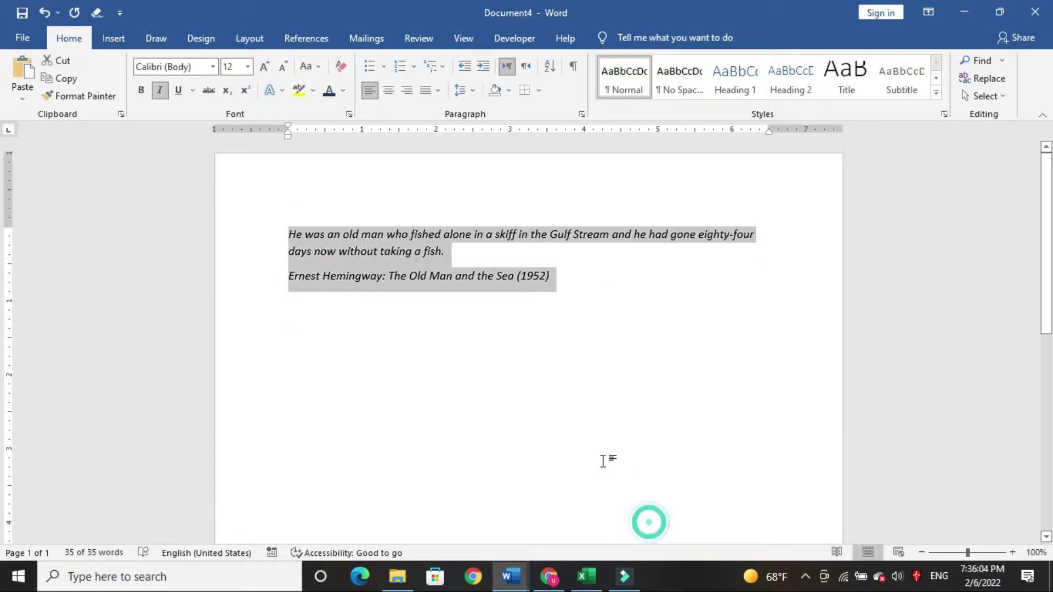
pyautogui.click(519, 277)
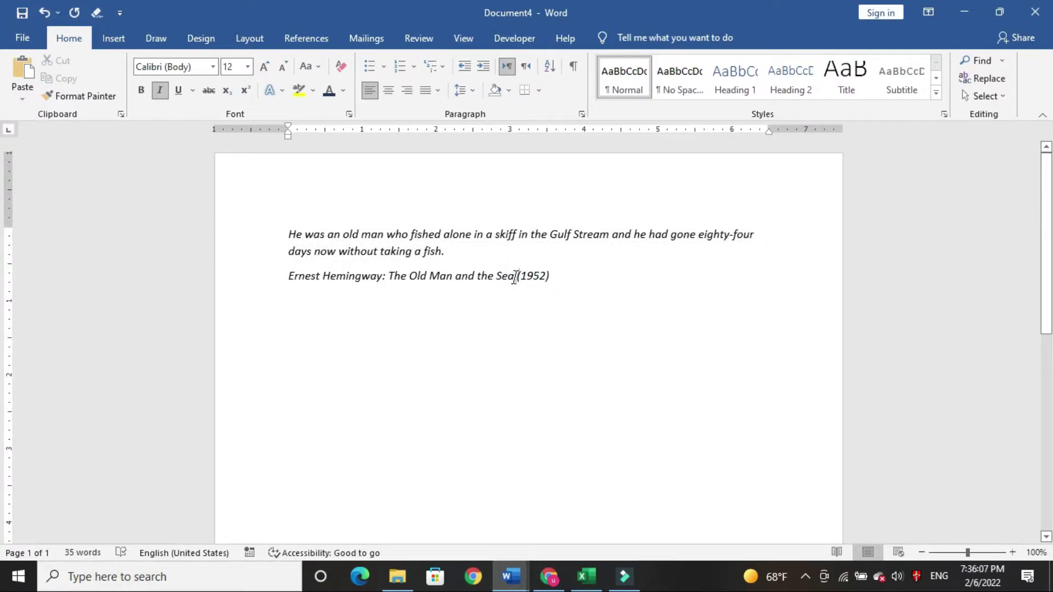
pyautogui.moveTo(515, 277); pyautogui.dragTo(405, 284)
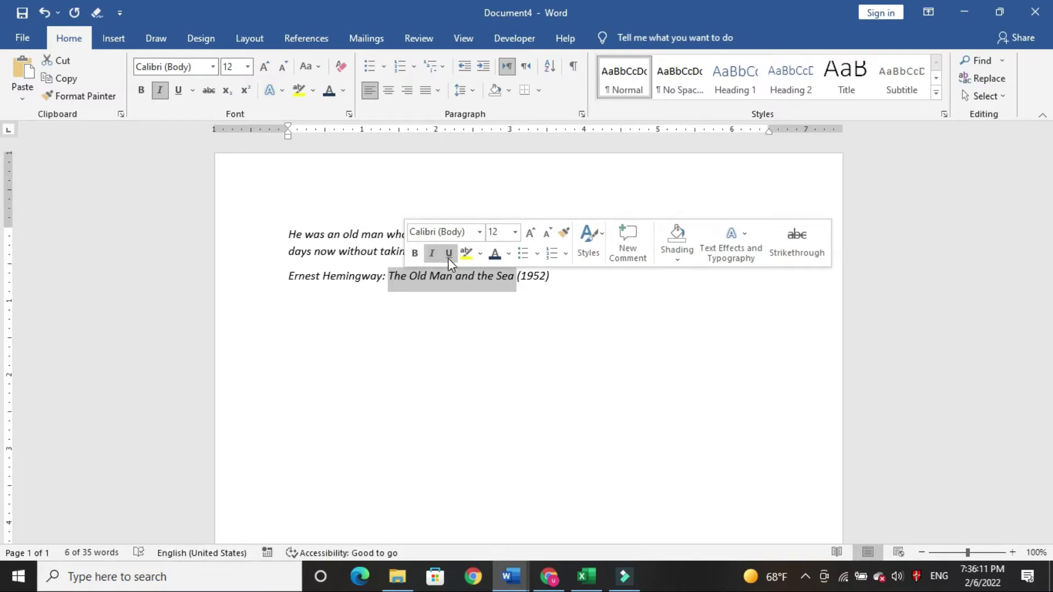
pyautogui.click(449, 259)
pyautogui.click(567, 285)
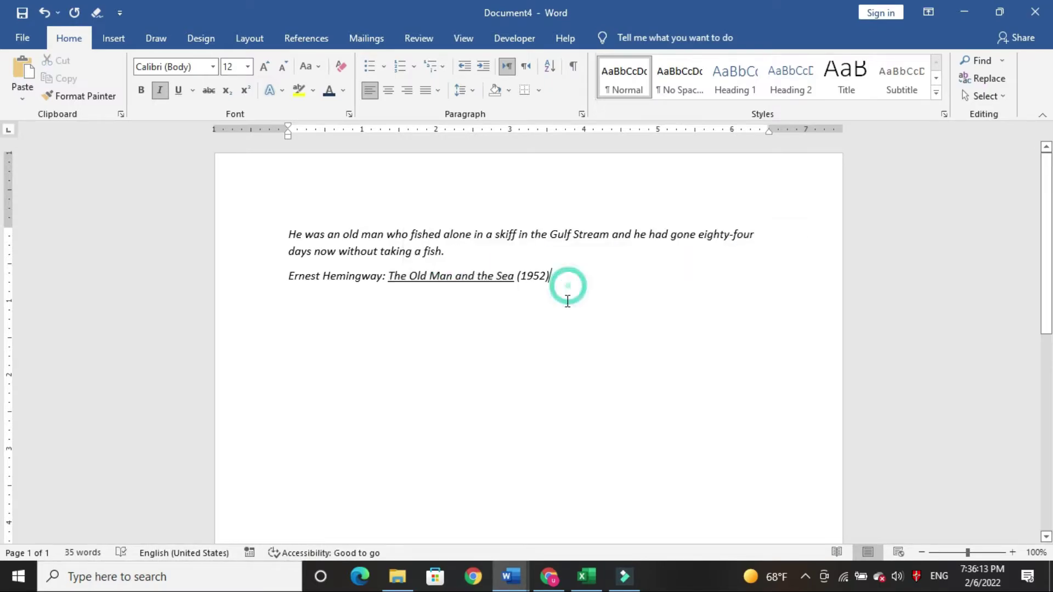
pyautogui.moveTo(509, 577)
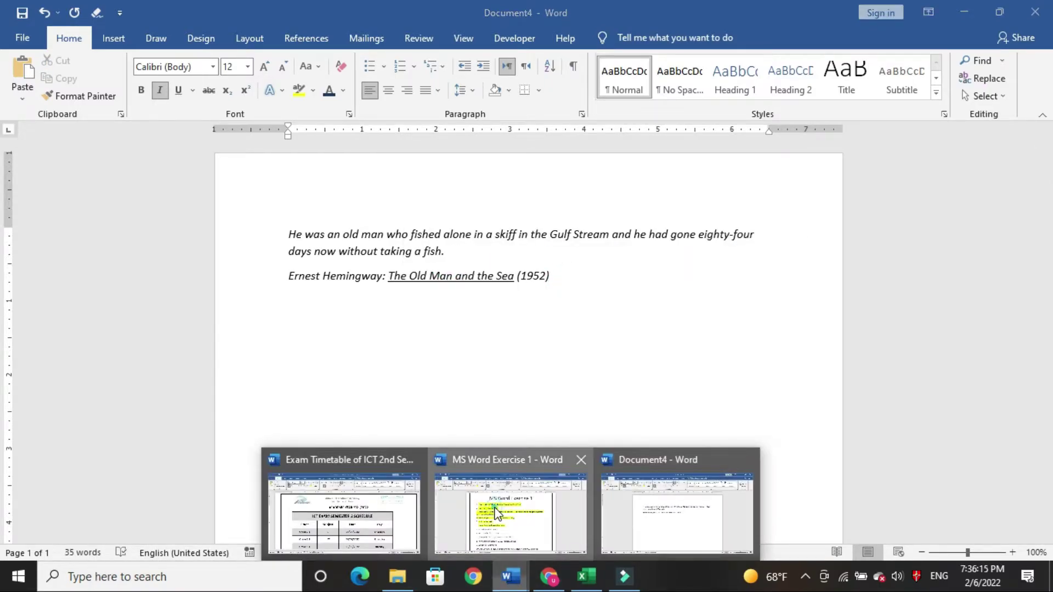
# Highlight exercise item 5, about bolding the author's name, in yellow
pyautogui.click(495, 504)
pyautogui.moveTo(450, 396); pyautogui.dragTo(324, 394)
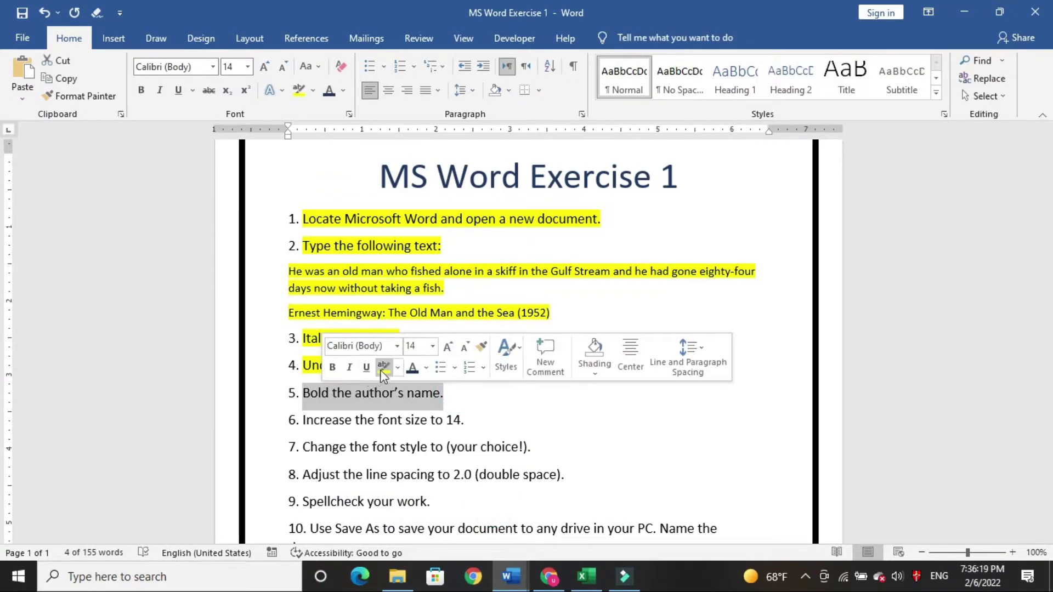
pyautogui.click(382, 368)
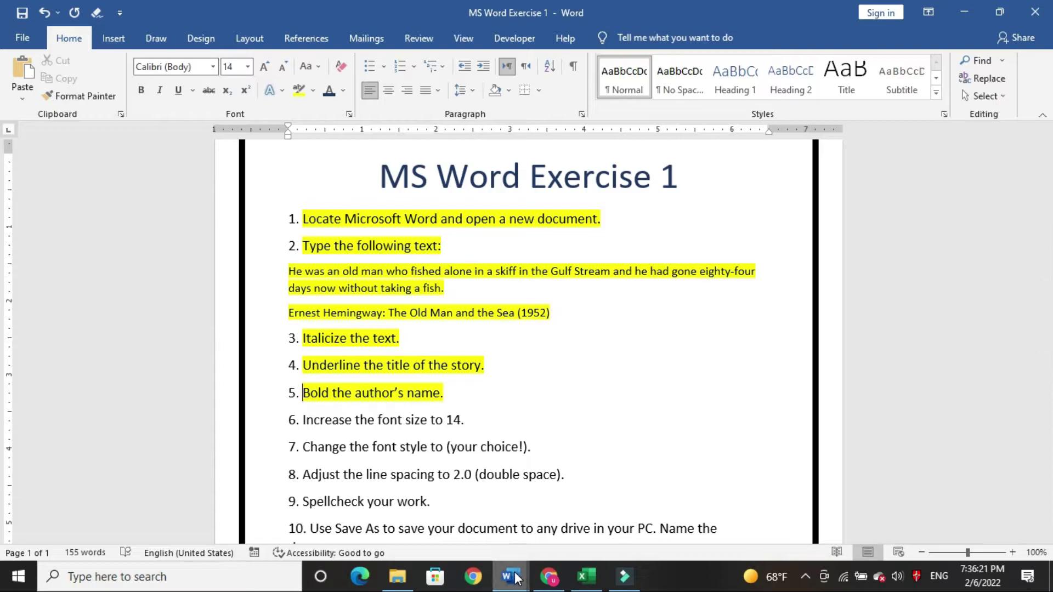
# Make 'Ernest Hemingway' bold in Document4
pyautogui.moveTo(509, 577)
pyautogui.click(657, 533)
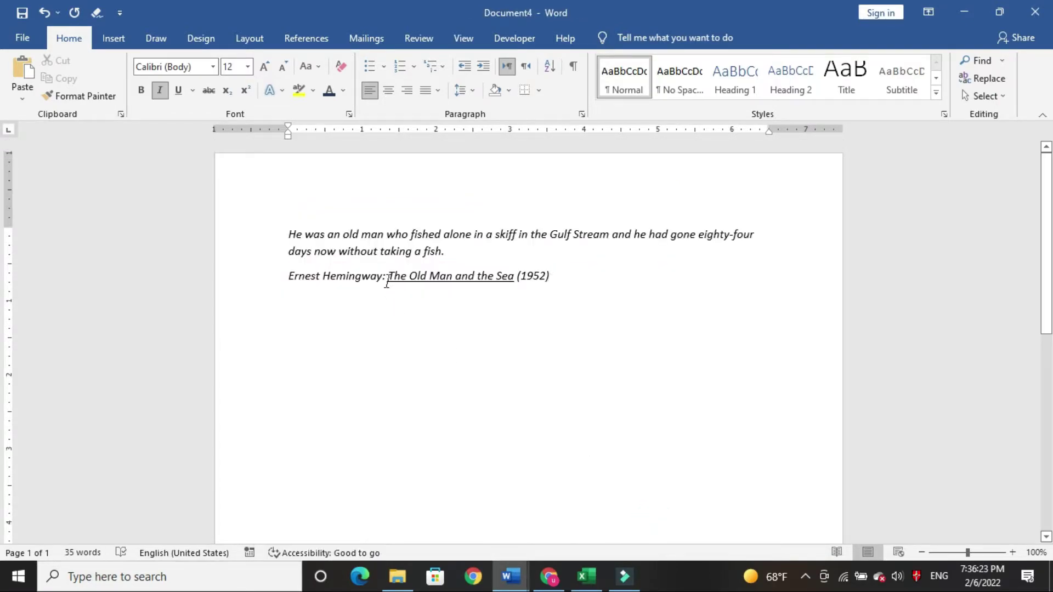
pyautogui.moveTo(384, 275); pyautogui.dragTo(289, 278)
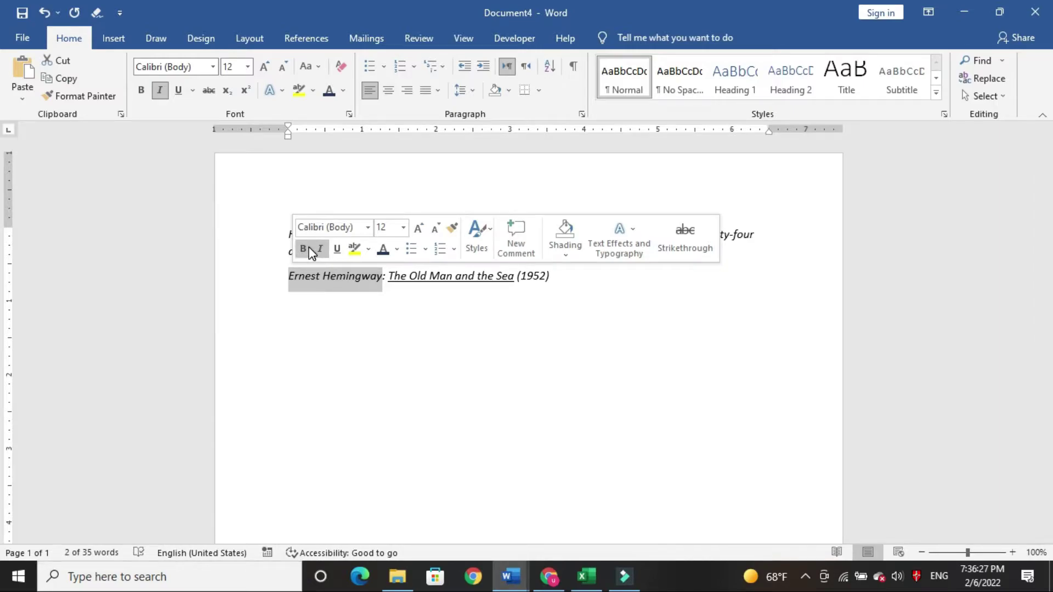
pyautogui.click(302, 249)
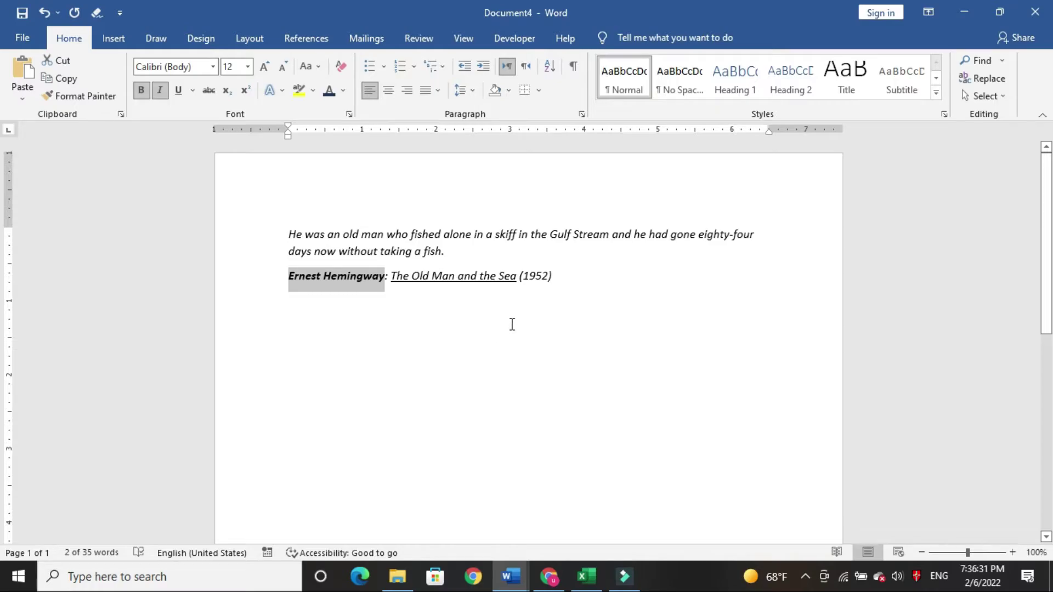
pyautogui.click(568, 290)
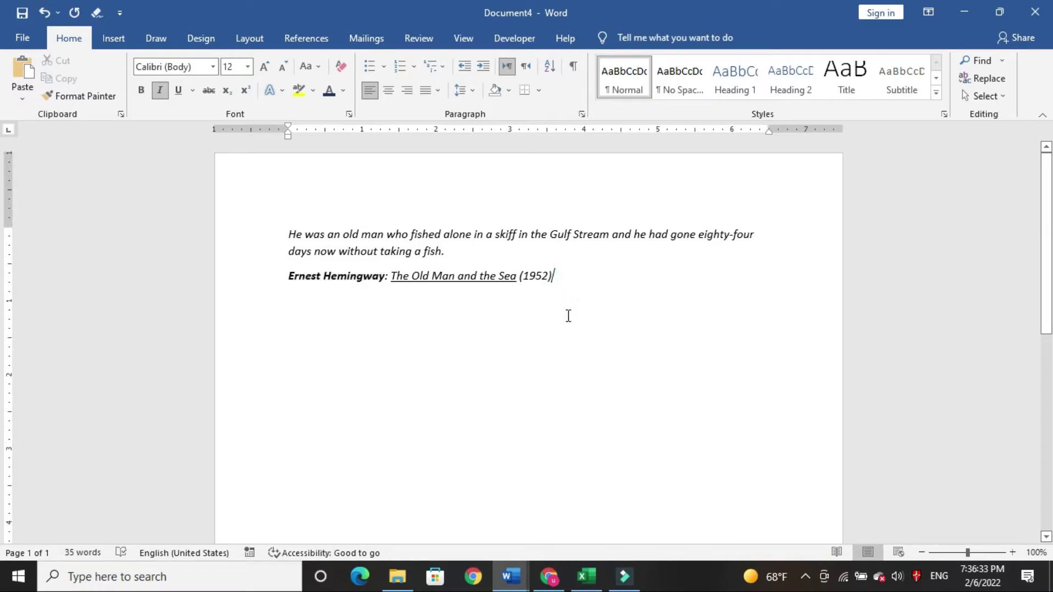
pyautogui.moveTo(509, 577)
pyautogui.click(521, 547)
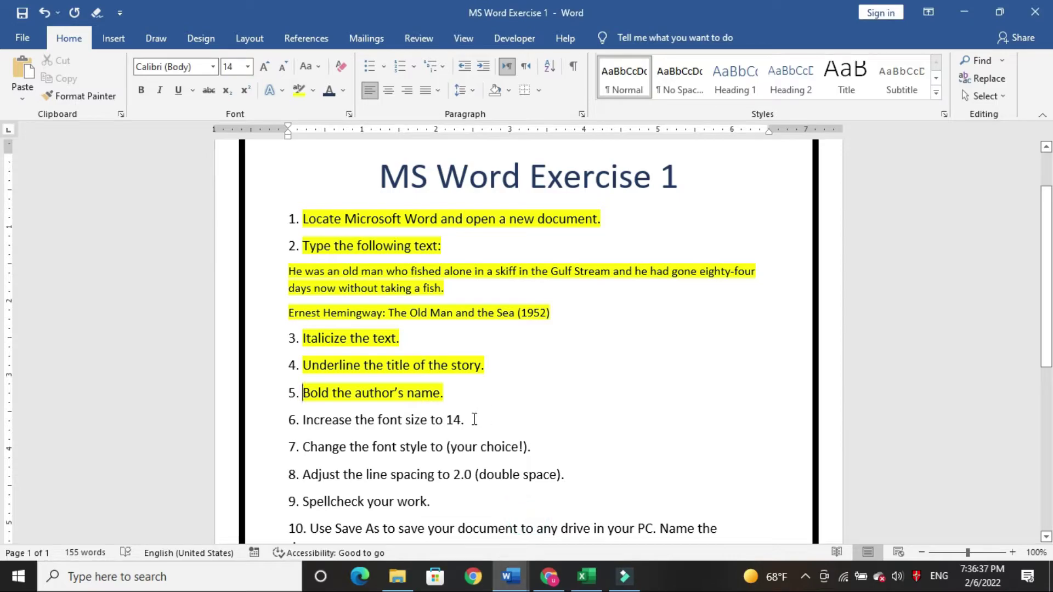
# Highlight exercise step 6, about font size, in yellow
pyautogui.moveTo(465, 420); pyautogui.dragTo(302, 419)
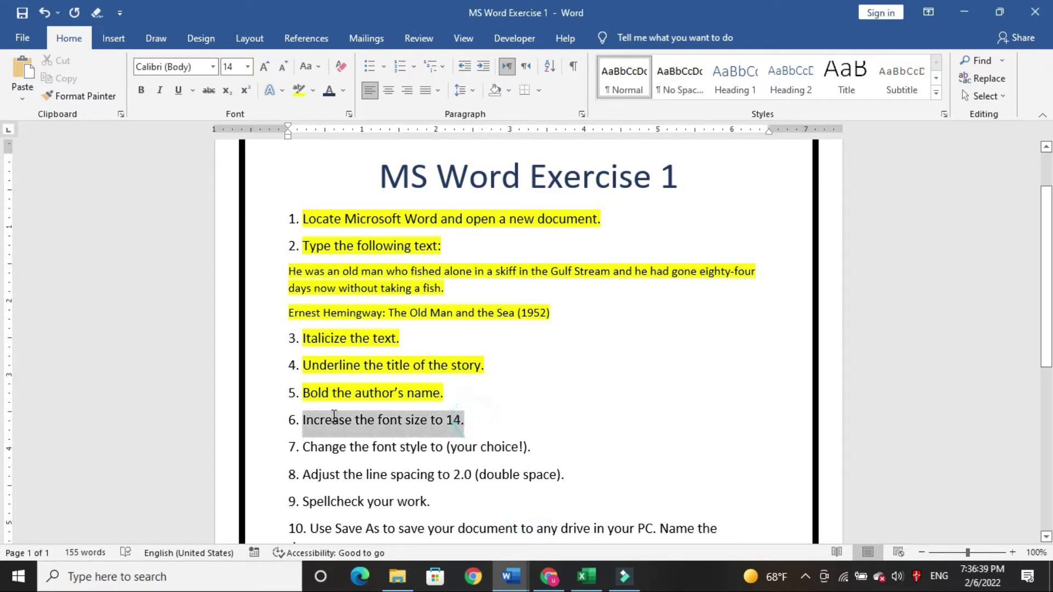
pyautogui.click(382, 390)
pyautogui.press('Left')
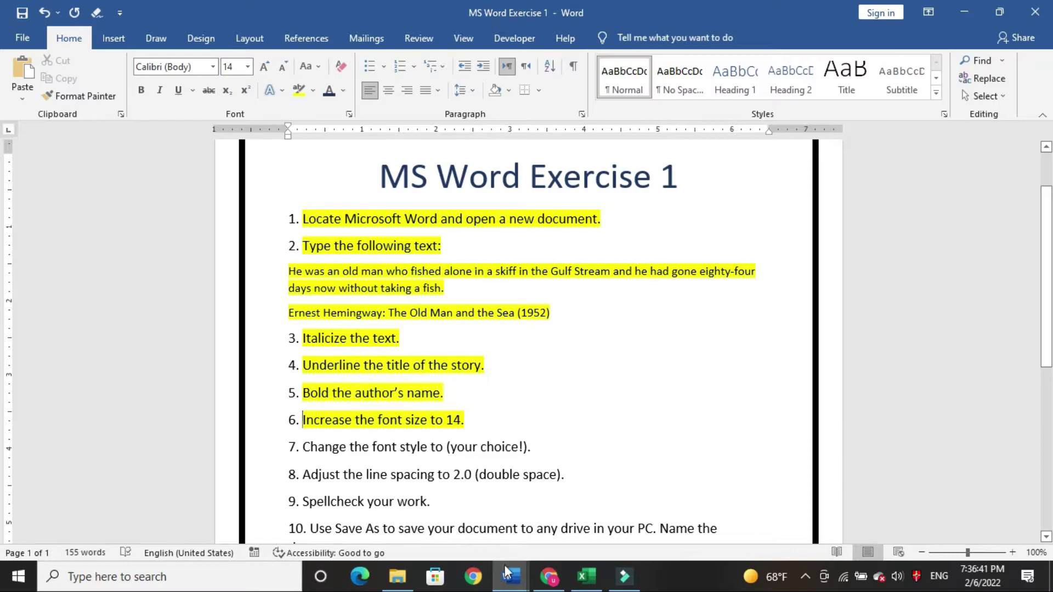
# Set the whole passage and author line to 14 pt
pyautogui.click(659, 530)
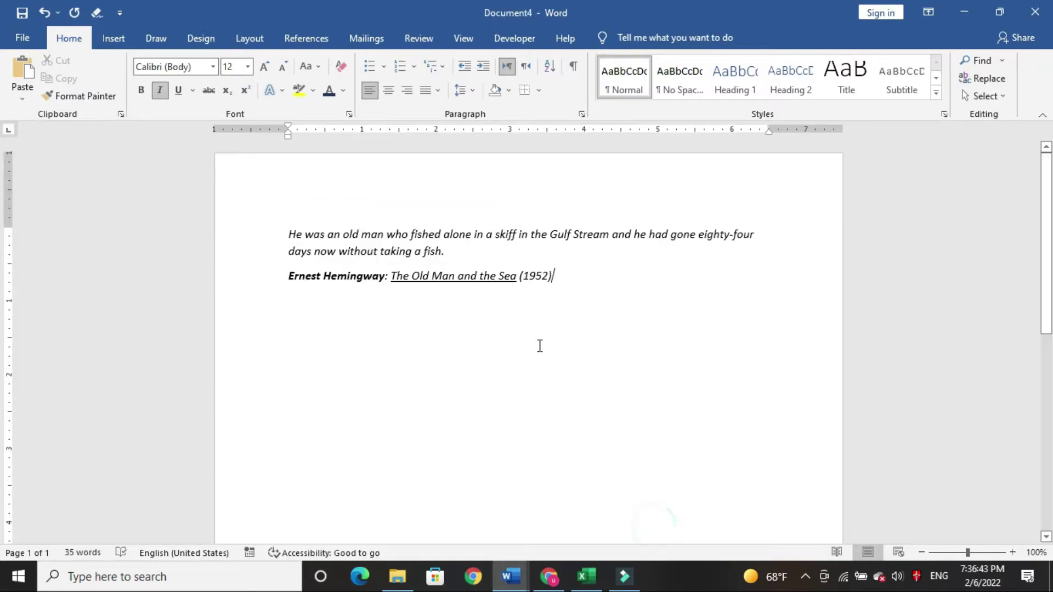
pyautogui.moveTo(564, 280); pyautogui.dragTo(284, 235)
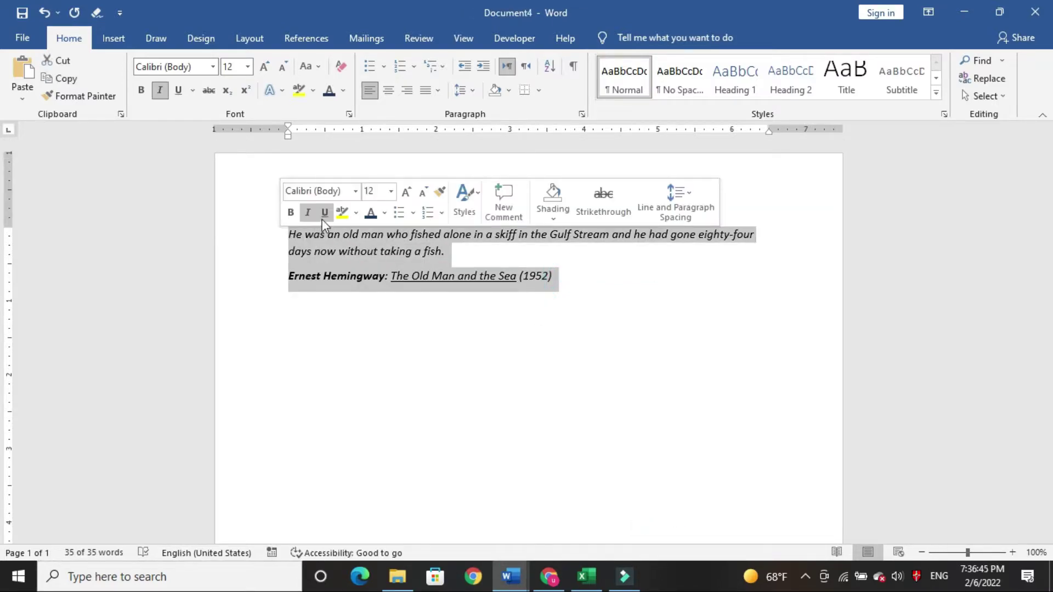
pyautogui.click(391, 193)
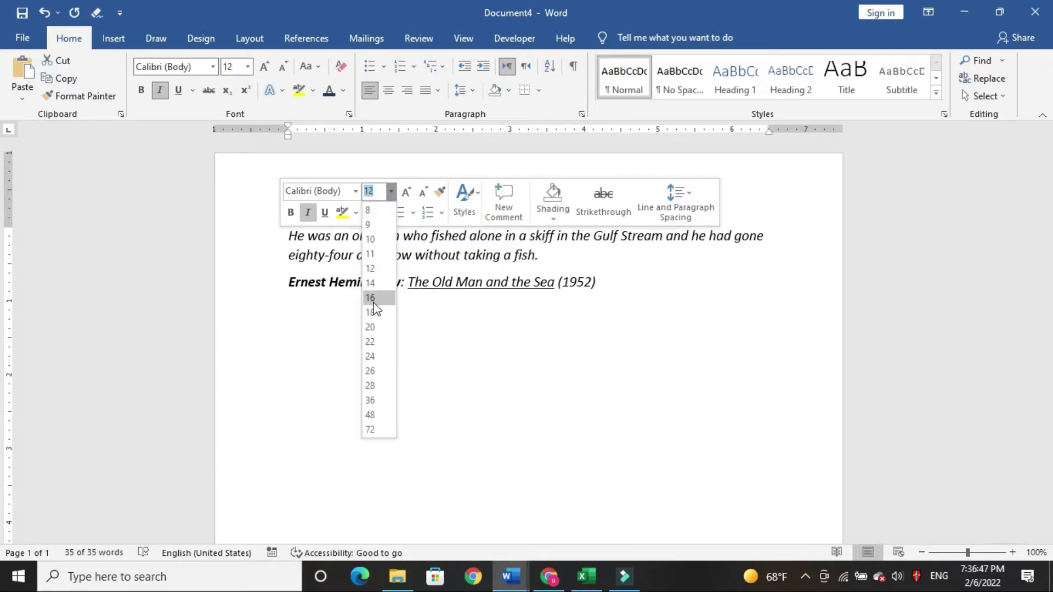
pyautogui.click(374, 283)
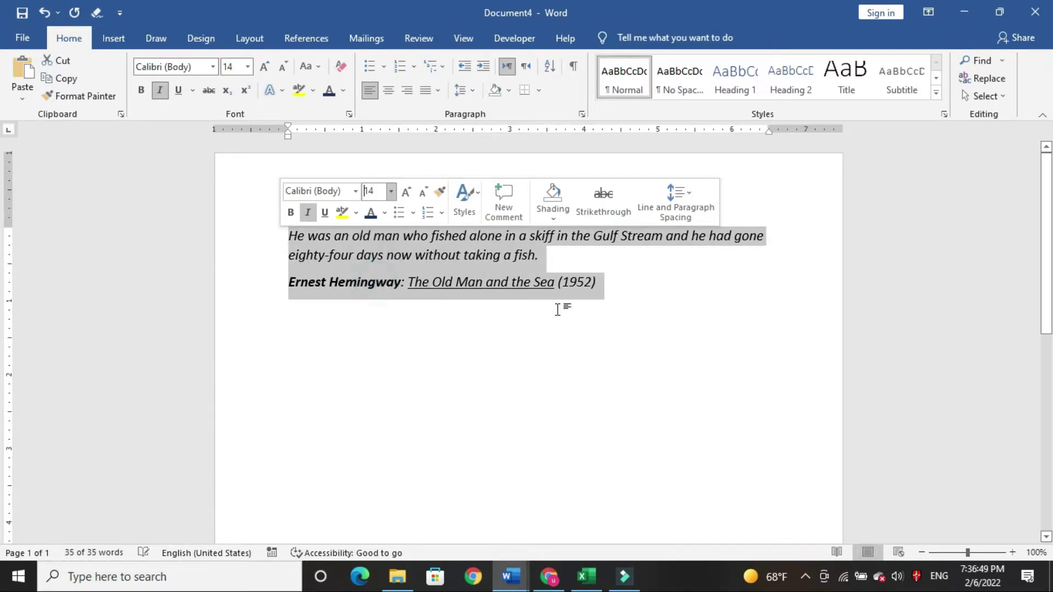
pyautogui.click(646, 281)
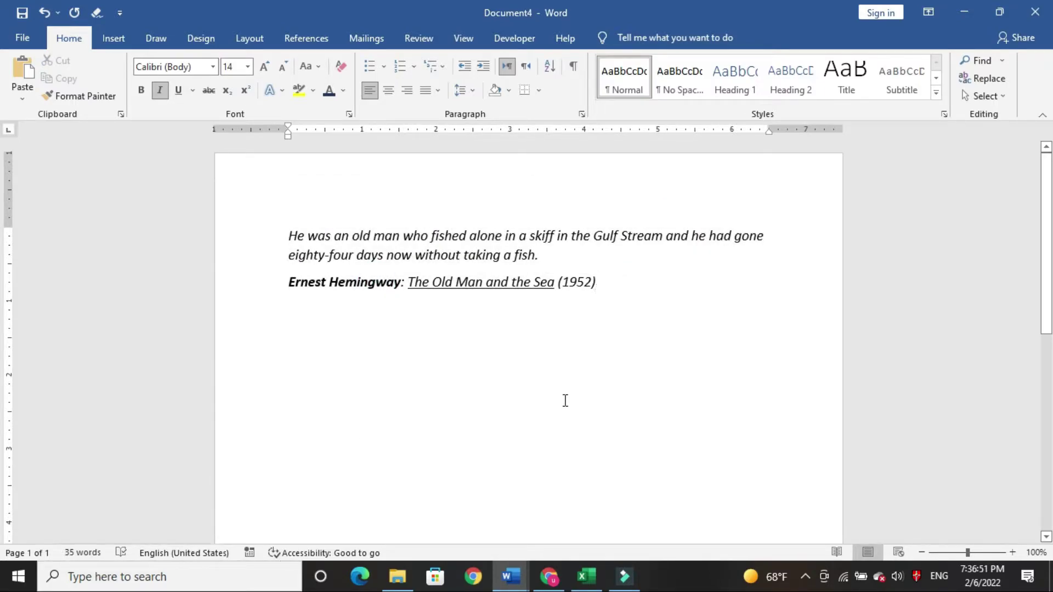
# Highlight exercise step 7, about font style, in yellow
pyautogui.moveTo(507, 576)
pyautogui.click(504, 535)
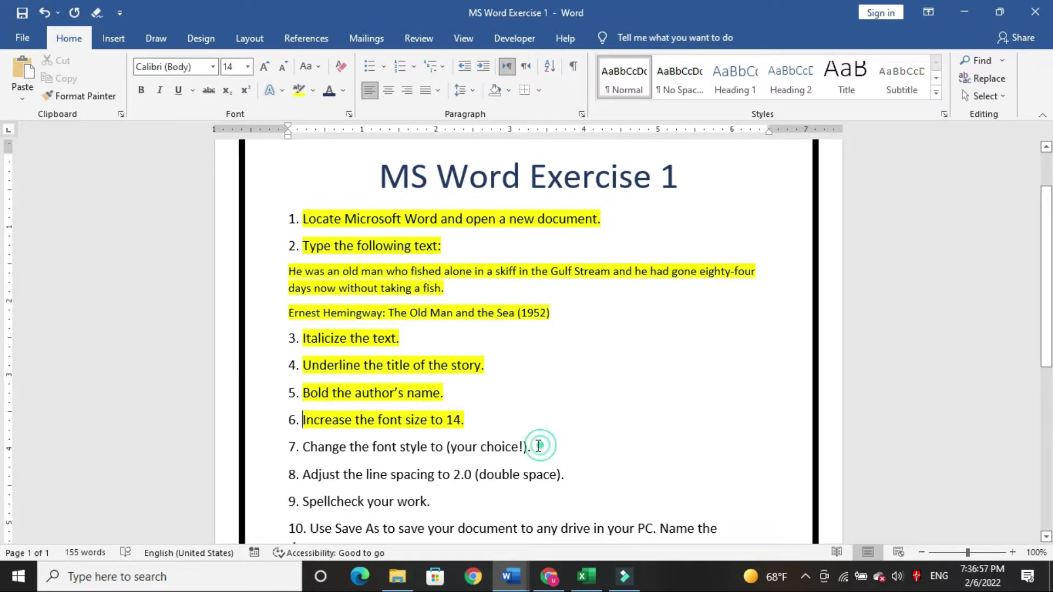
pyautogui.moveTo(536, 447); pyautogui.dragTo(302, 446)
pyautogui.click(391, 421)
pyautogui.press('Left')
pyautogui.moveTo(510, 576)
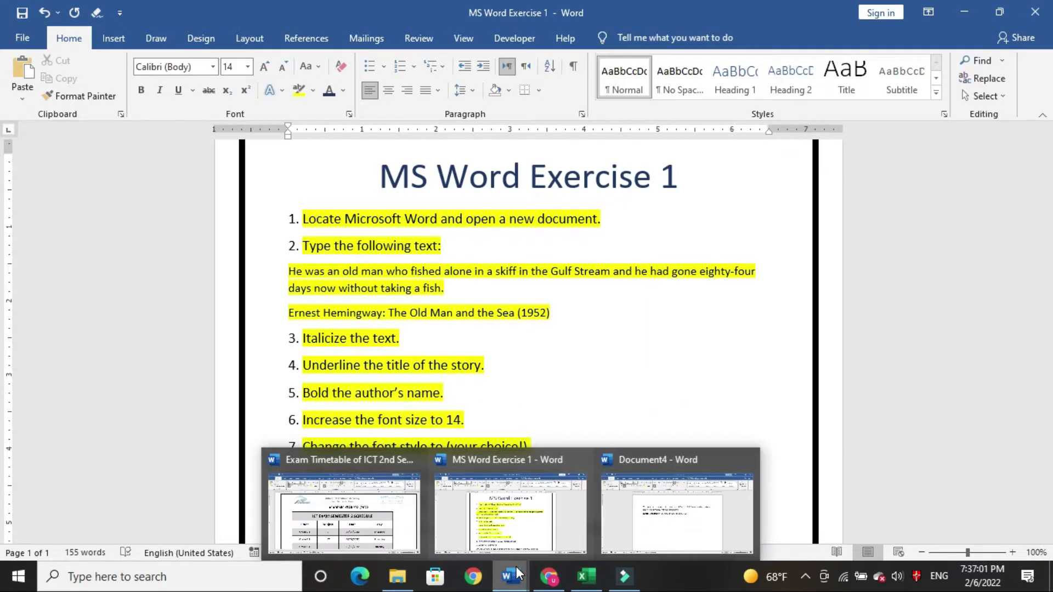
# Try the Strong style, then apply Book Title to the whole passage
pyautogui.click(676, 515)
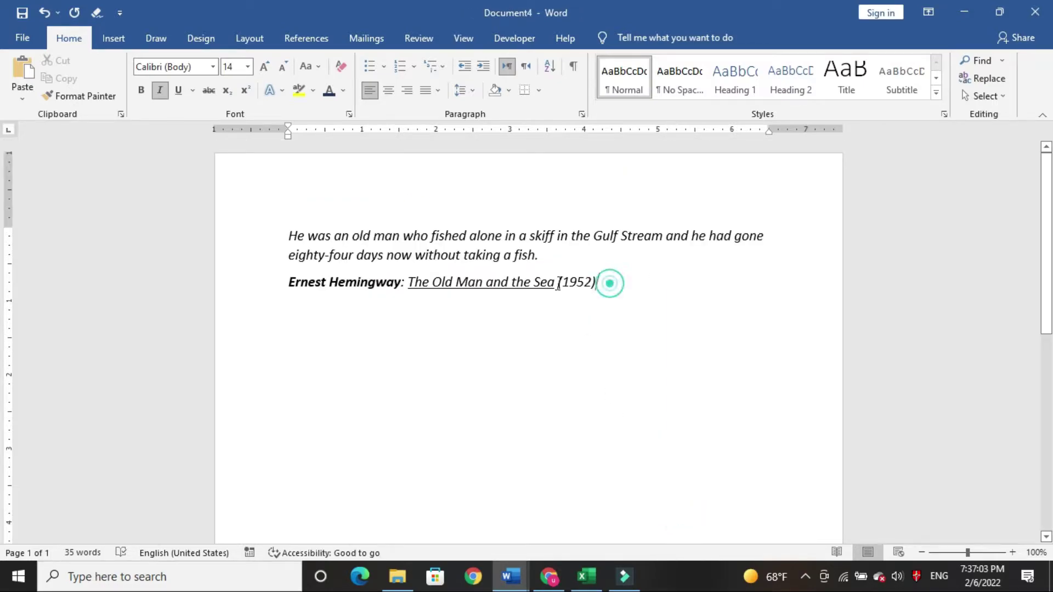
pyautogui.moveTo(606, 282); pyautogui.dragTo(294, 236)
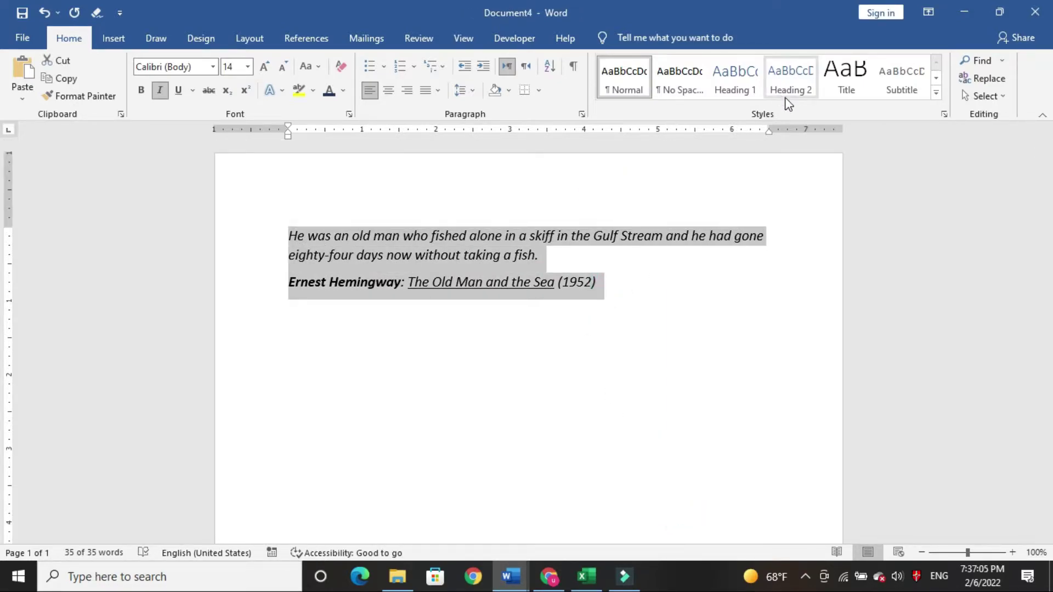
pyautogui.click(935, 96)
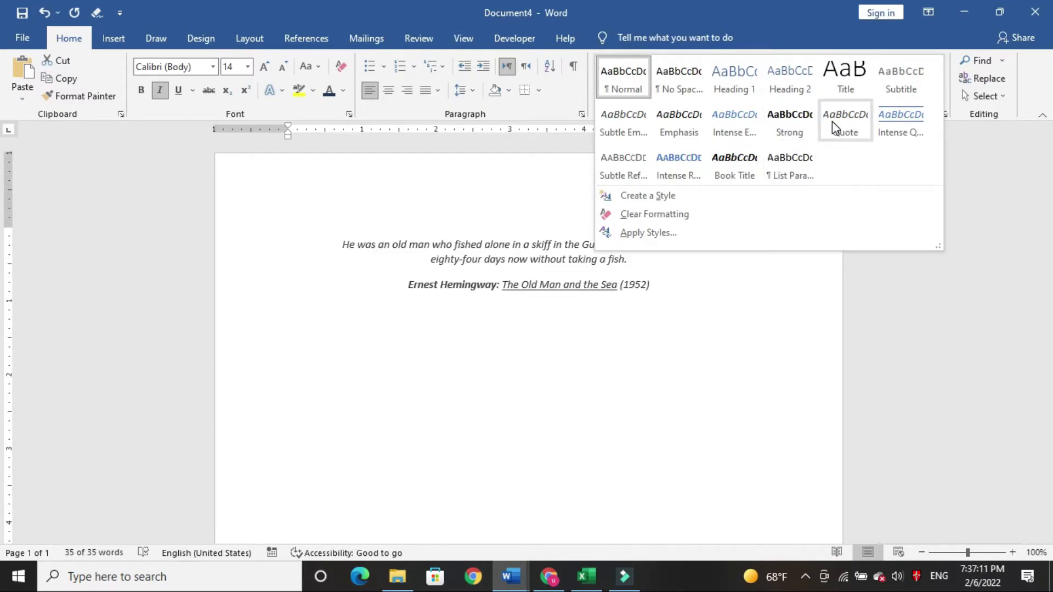
pyautogui.click(808, 125)
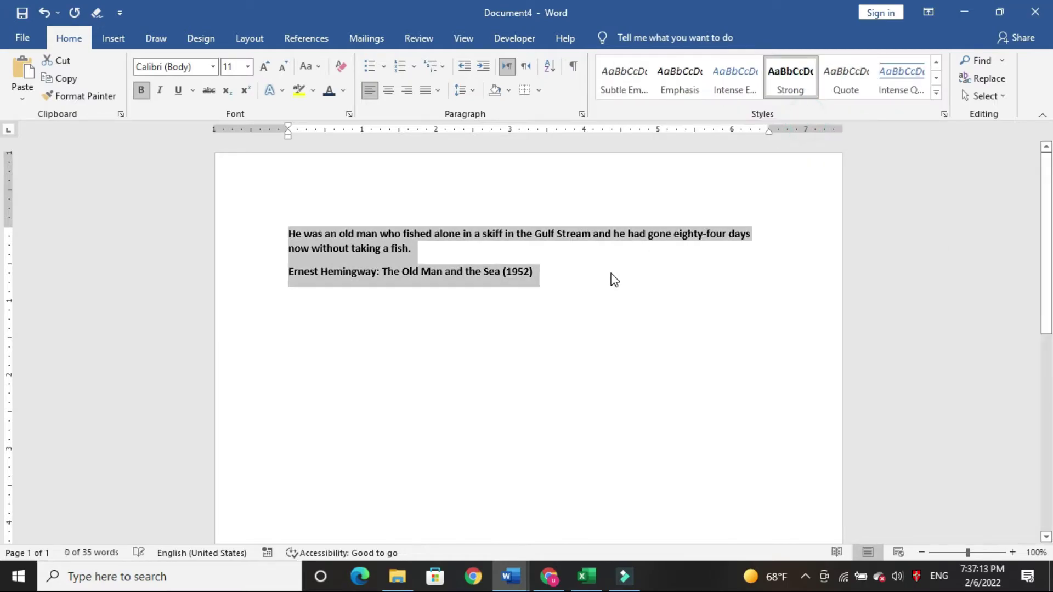
pyautogui.click(937, 92)
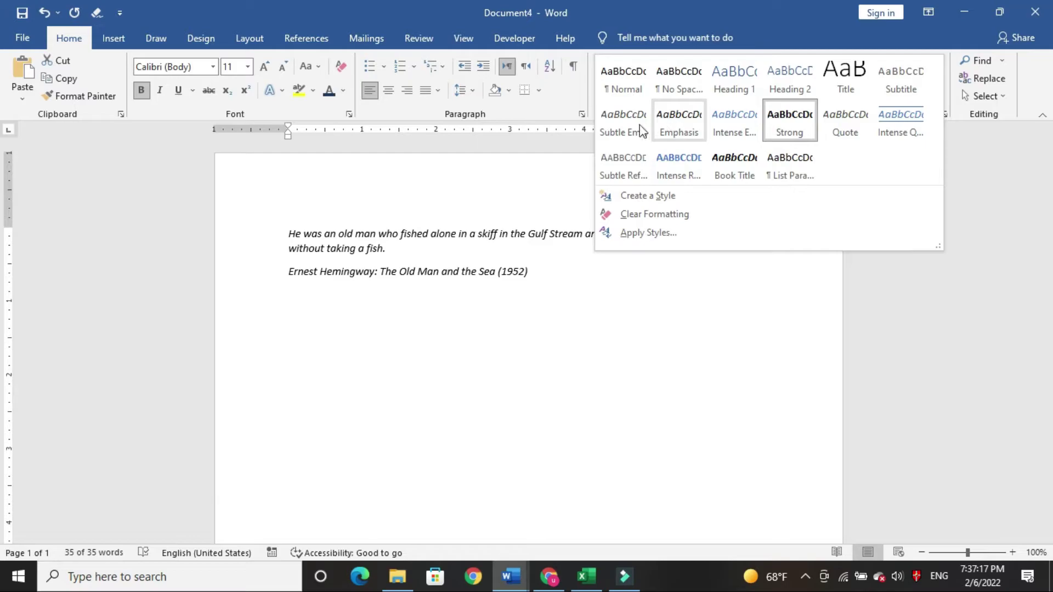
pyautogui.click(727, 168)
pyautogui.click(572, 283)
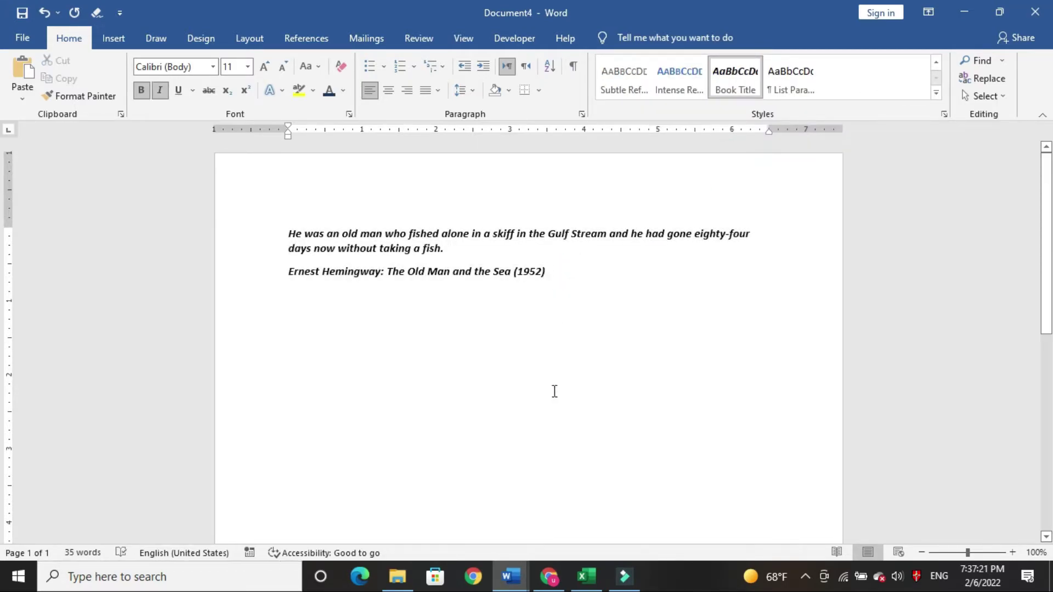
# Highlight exercise step 8, about line spacing, in yellow
pyautogui.moveTo(511, 576)
pyautogui.click(520, 524)
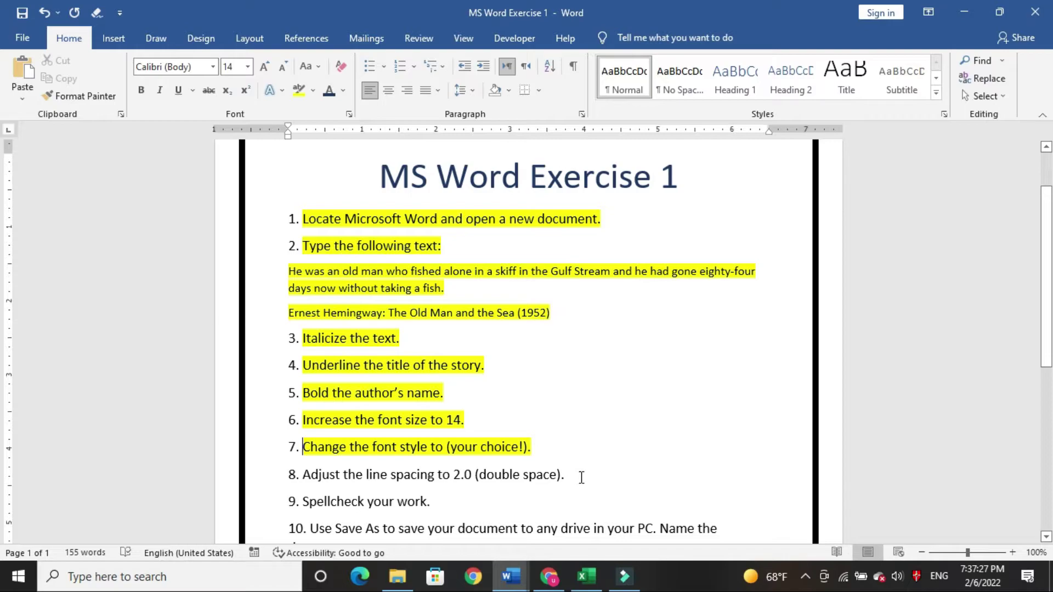
pyautogui.moveTo(570, 477); pyautogui.dragTo(338, 475)
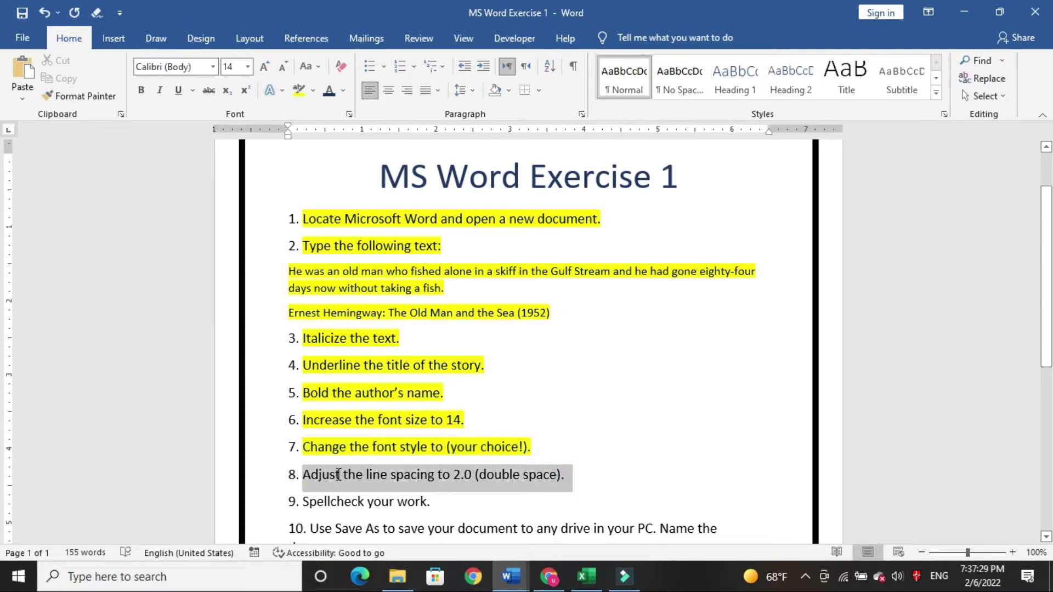
pyautogui.click(399, 448)
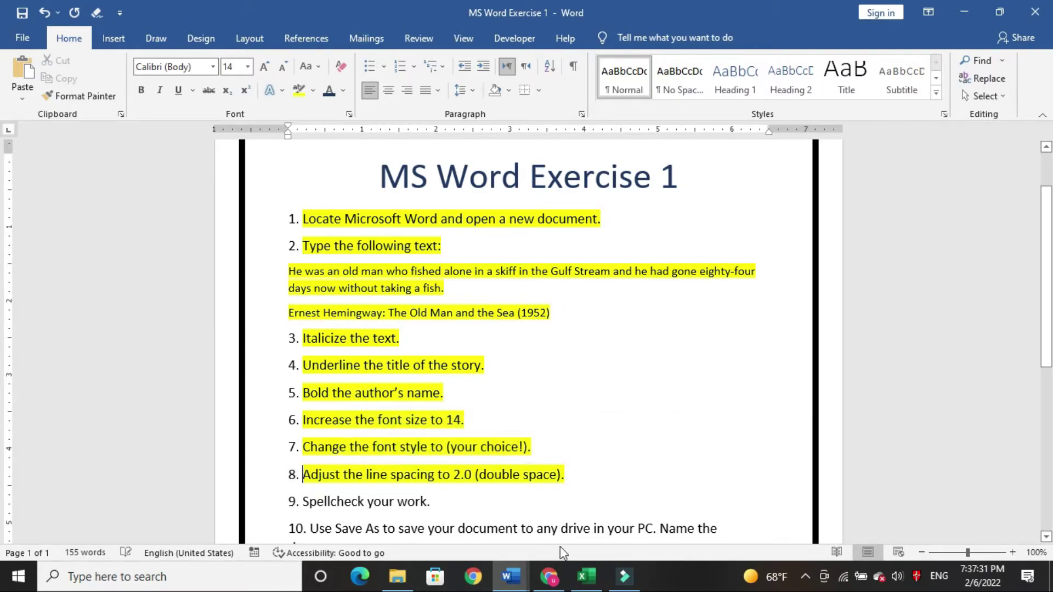
# Apply 2.0 line spacing to the whole passage and author line
pyautogui.moveTo(509, 577)
pyautogui.click(670, 535)
pyautogui.moveTo(553, 272); pyautogui.dragTo(299, 237)
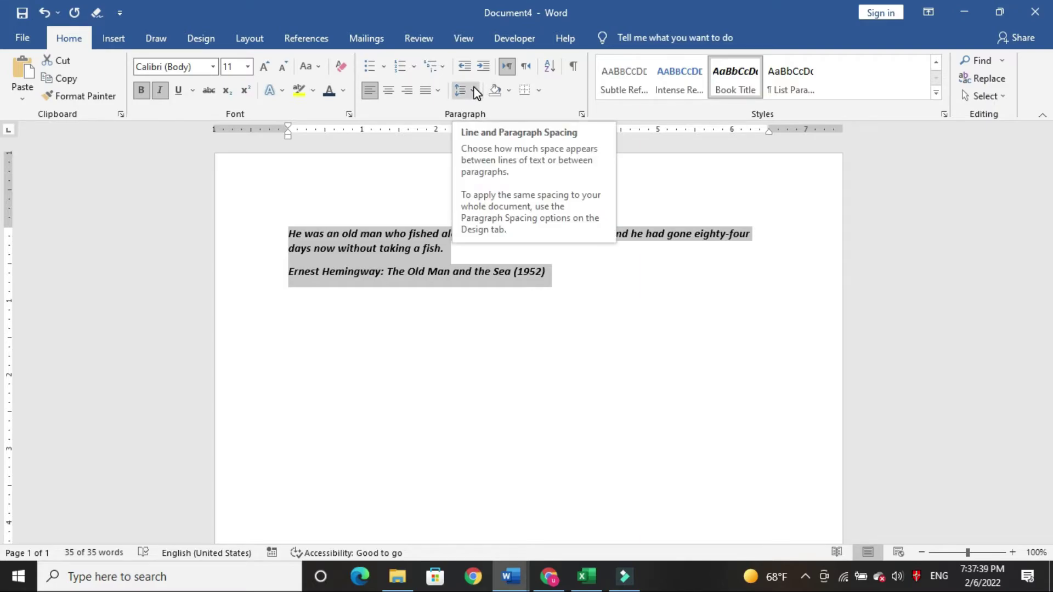
pyautogui.click(475, 91)
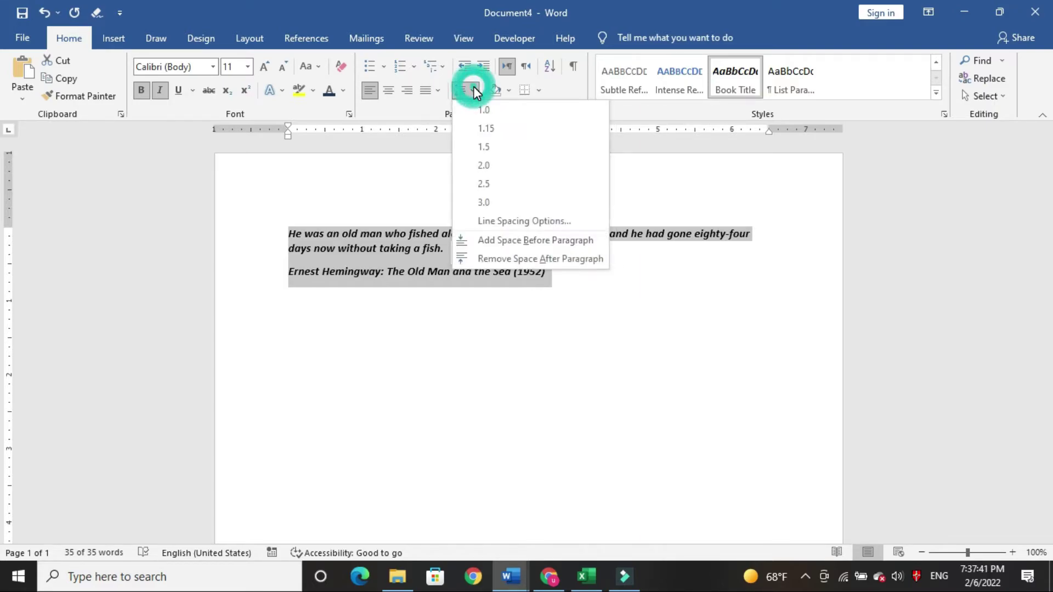
pyautogui.click(487, 168)
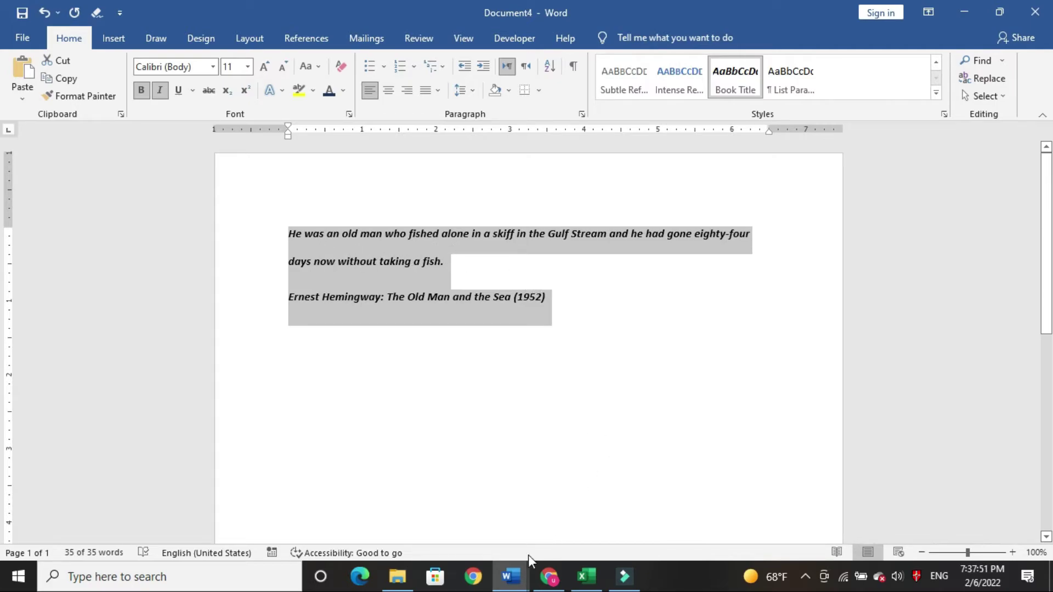
# Highlight the 'Spellcheck your work.' step in yellow
pyautogui.moveTo(510, 577)
pyautogui.click(514, 521)
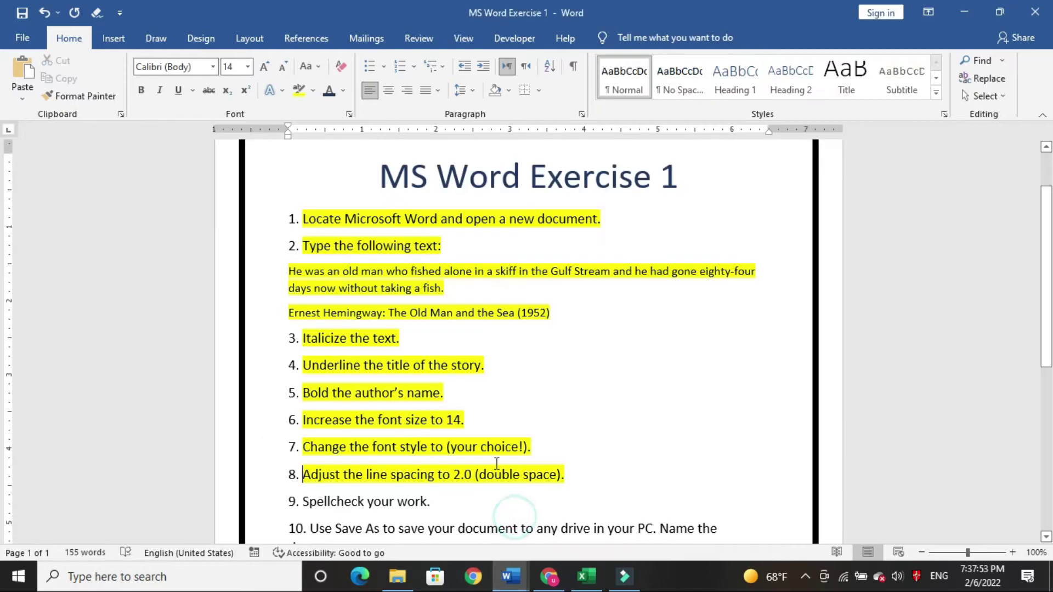
pyautogui.scroll(-1, 493, 446)
pyautogui.moveTo(443, 465); pyautogui.dragTo(303, 466)
pyautogui.click(392, 441)
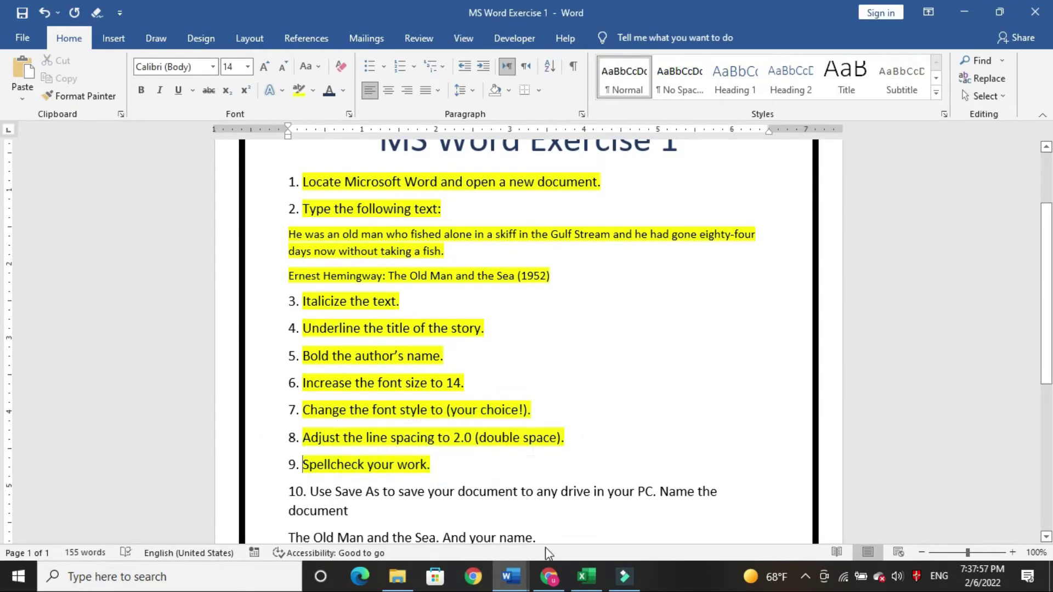
# Spellcheck the passage from the Review tab, declining to check the rest
pyautogui.moveTo(510, 577)
pyautogui.click(711, 521)
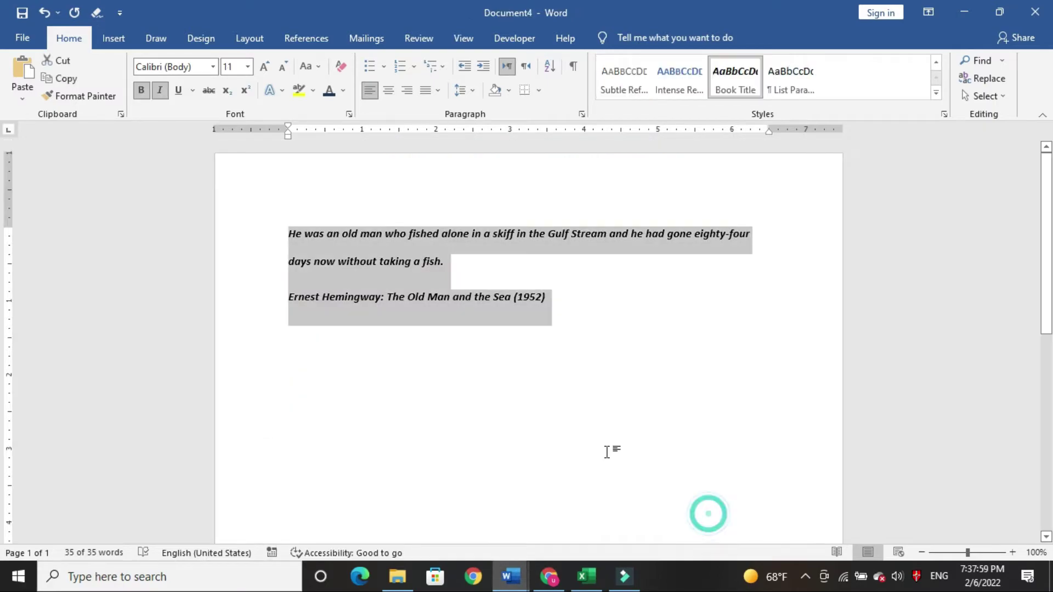
pyautogui.click(418, 38)
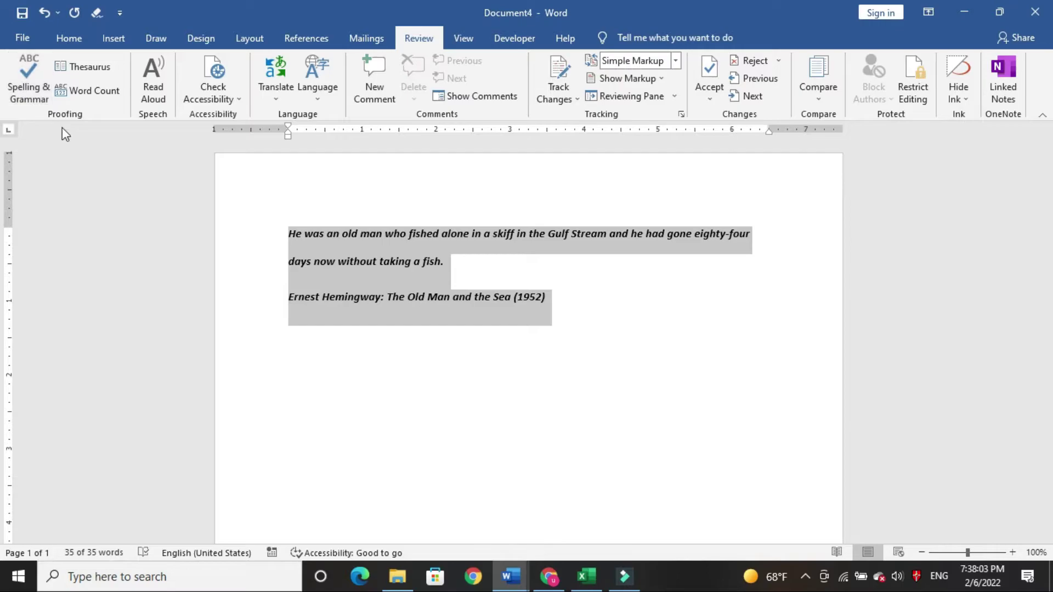
pyautogui.click(30, 85)
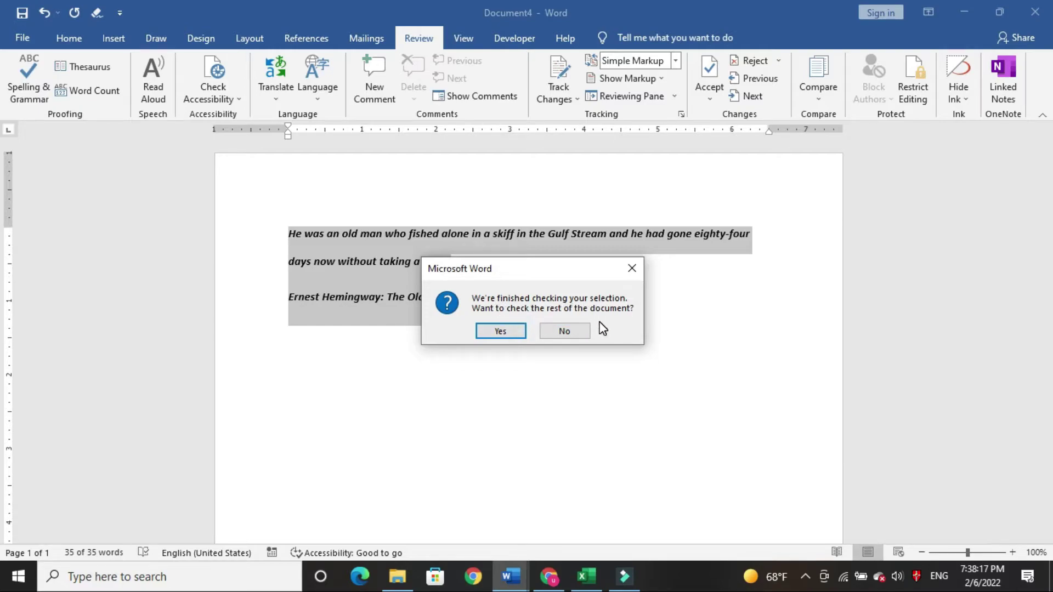
pyautogui.click(565, 331)
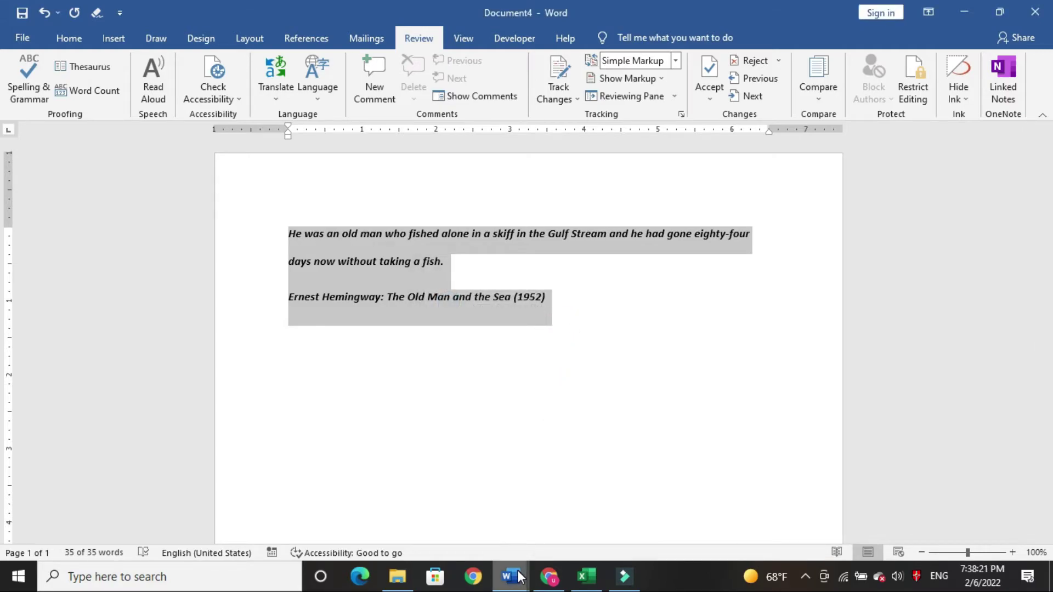
# Highlight item 10, the Save As instruction with its file name, in yellow
pyautogui.moveTo(510, 577)
pyautogui.click(518, 510)
pyautogui.scroll(-3, 467, 424)
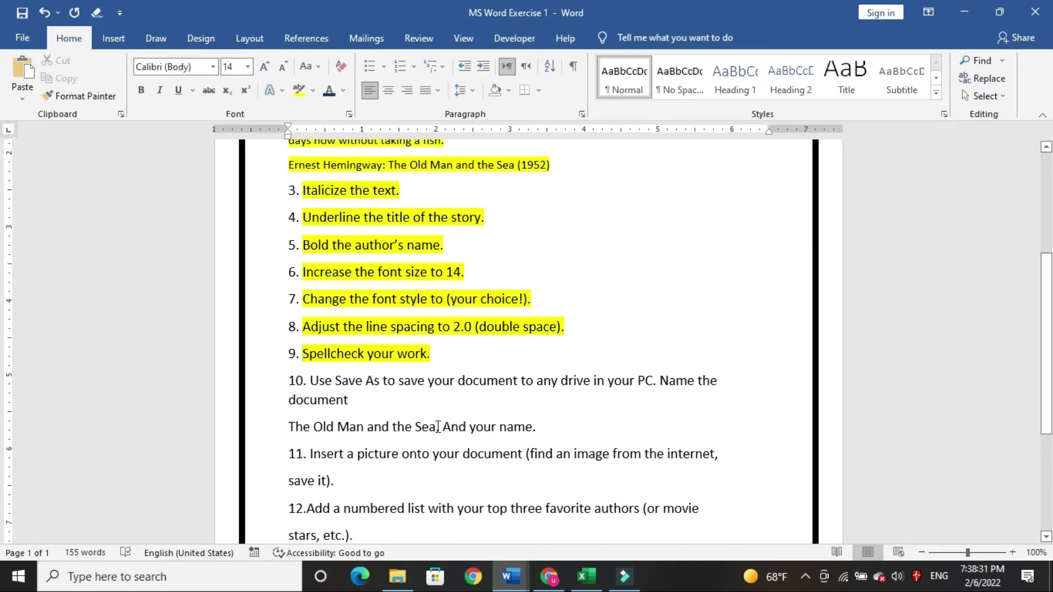
pyautogui.moveTo(439, 426); pyautogui.dragTo(294, 425)
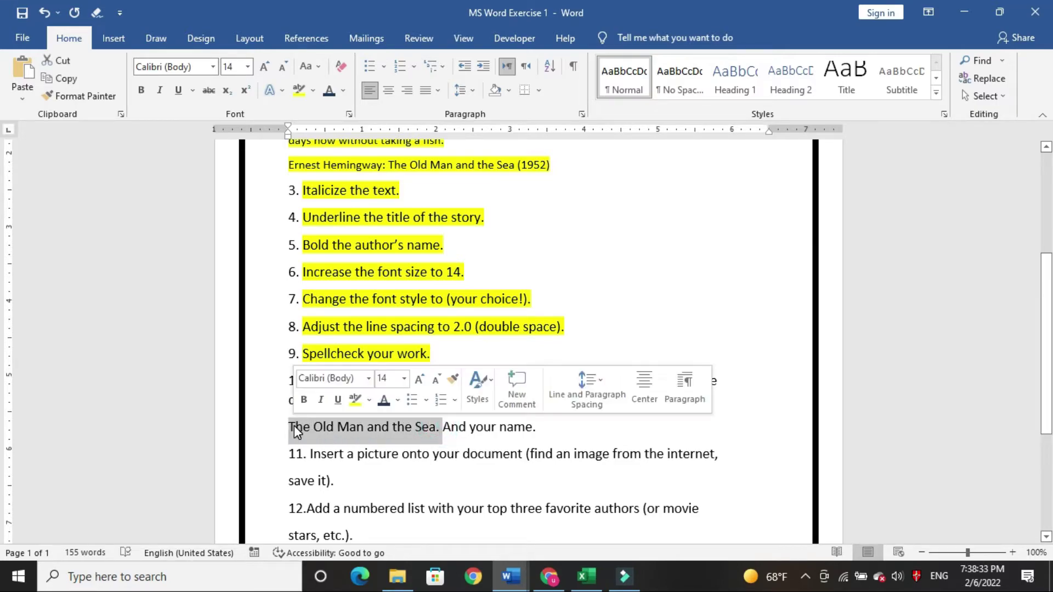
pyautogui.click(560, 443)
pyautogui.moveTo(550, 435); pyautogui.dragTo(315, 377)
pyautogui.click(381, 349)
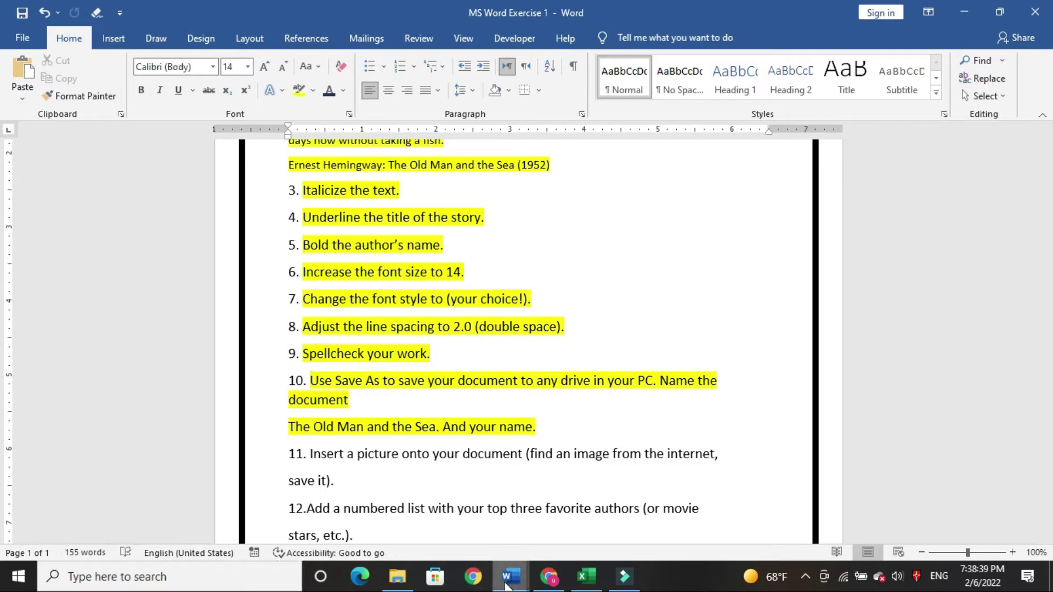
pyautogui.moveTo(509, 577)
pyautogui.click(689, 517)
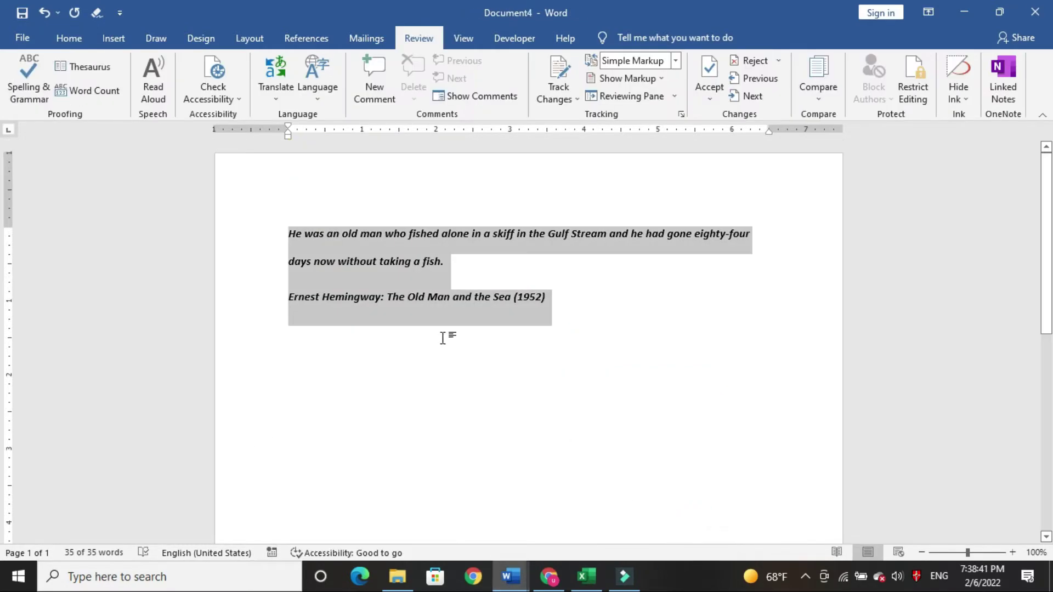
# Choose Save As with the Ms word weekly plans folder as the destination
pyautogui.click(23, 39)
pyautogui.click(52, 241)
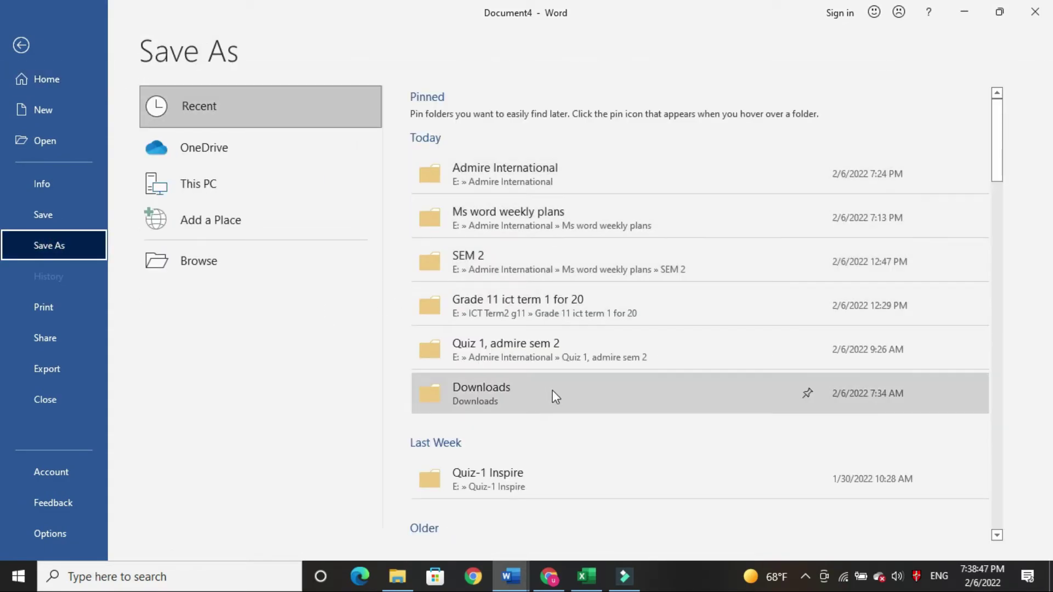
pyautogui.click(548, 223)
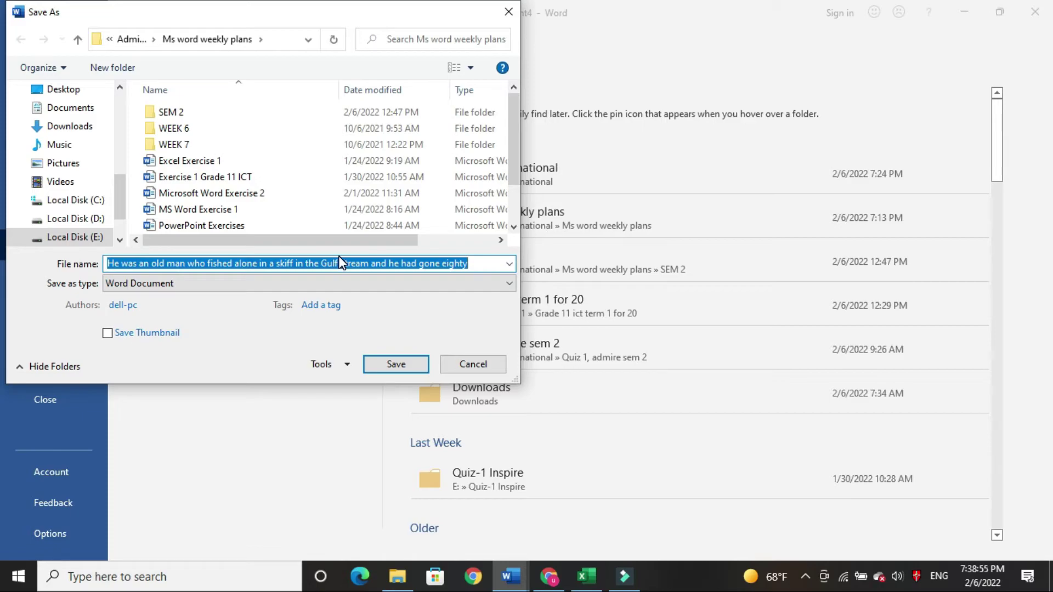
pyautogui.write('The Old Man and the Sea. Name')
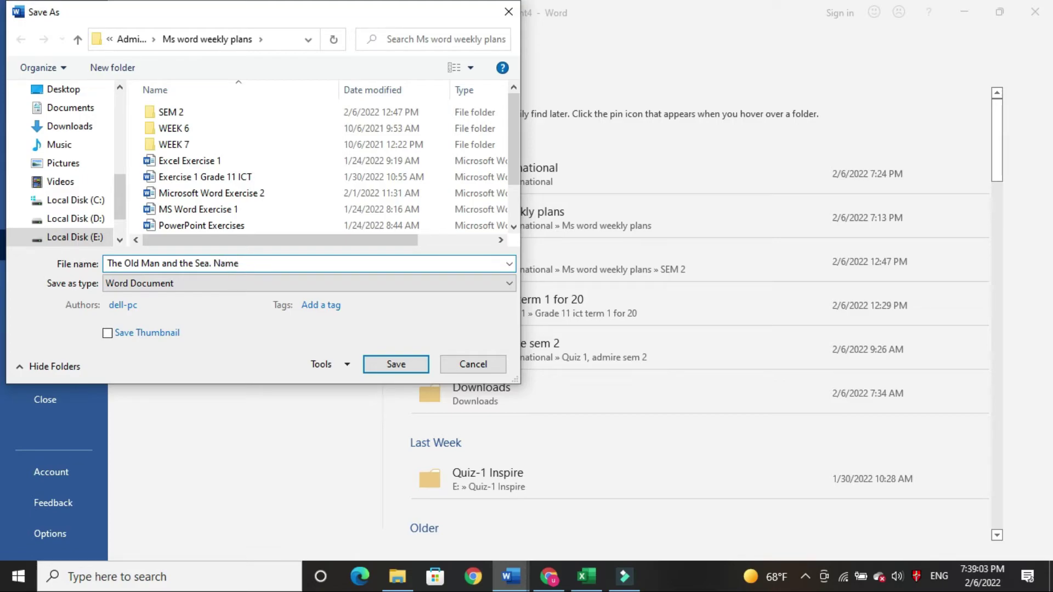
# Save as 'The Old Man and the Sea. Name' and highlight exercise item 11 yellow
pyautogui.click(395, 368)
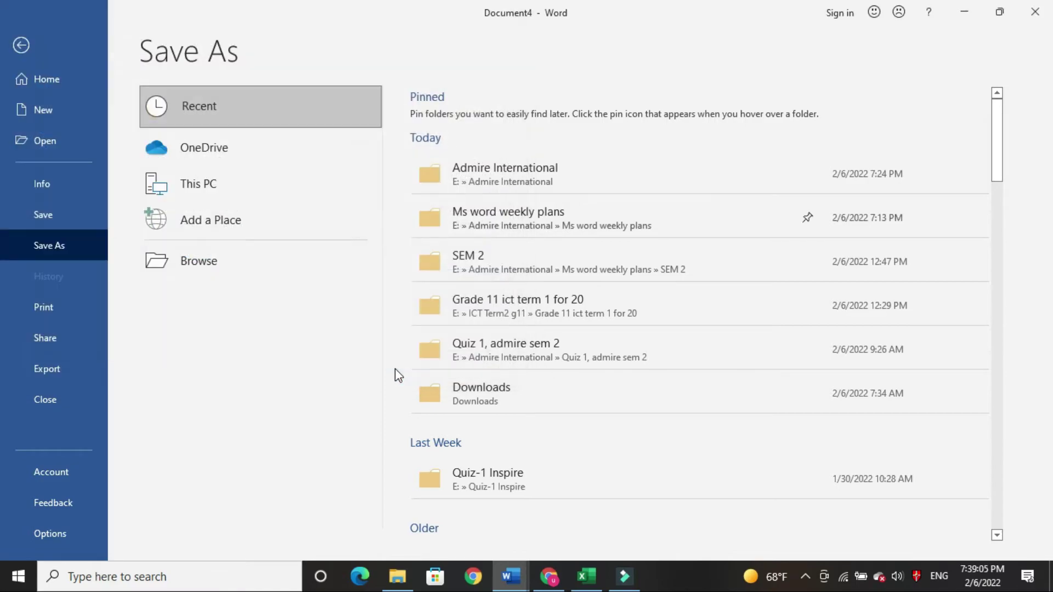
pyautogui.moveTo(508, 577)
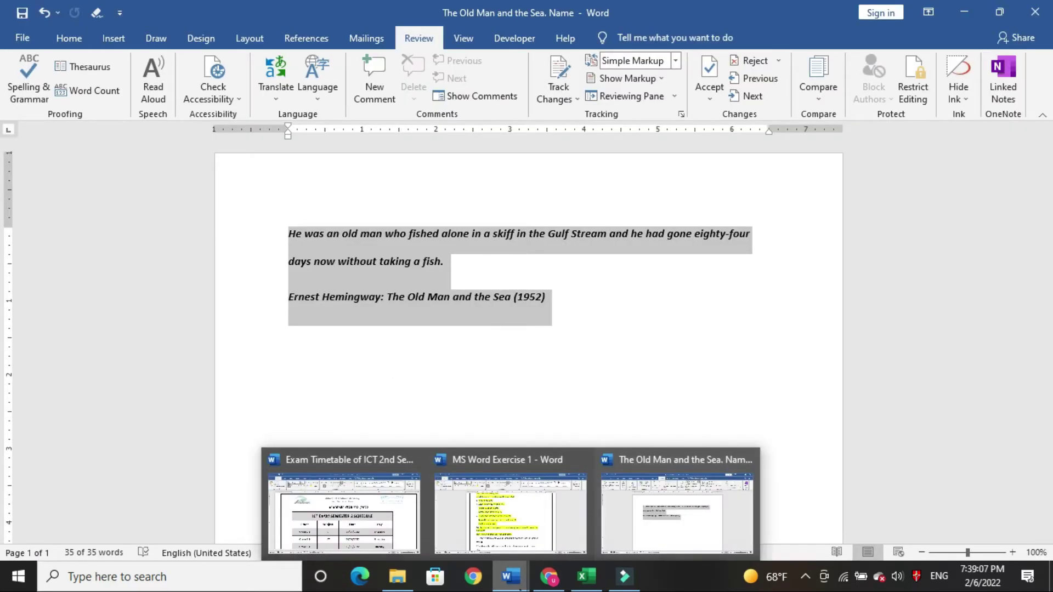
pyautogui.click(513, 527)
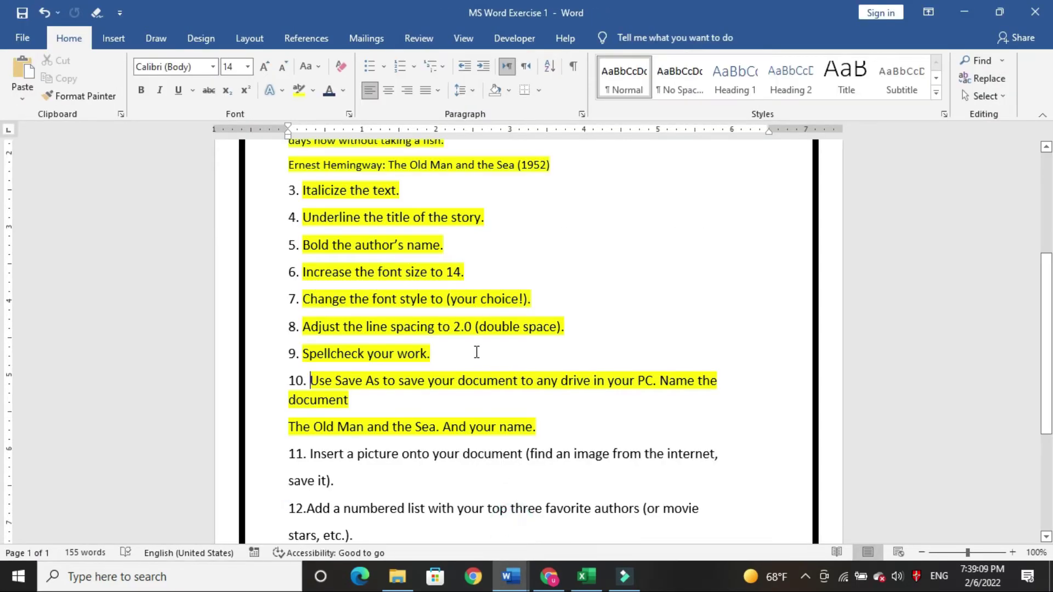
pyautogui.scroll(-3, 475, 352)
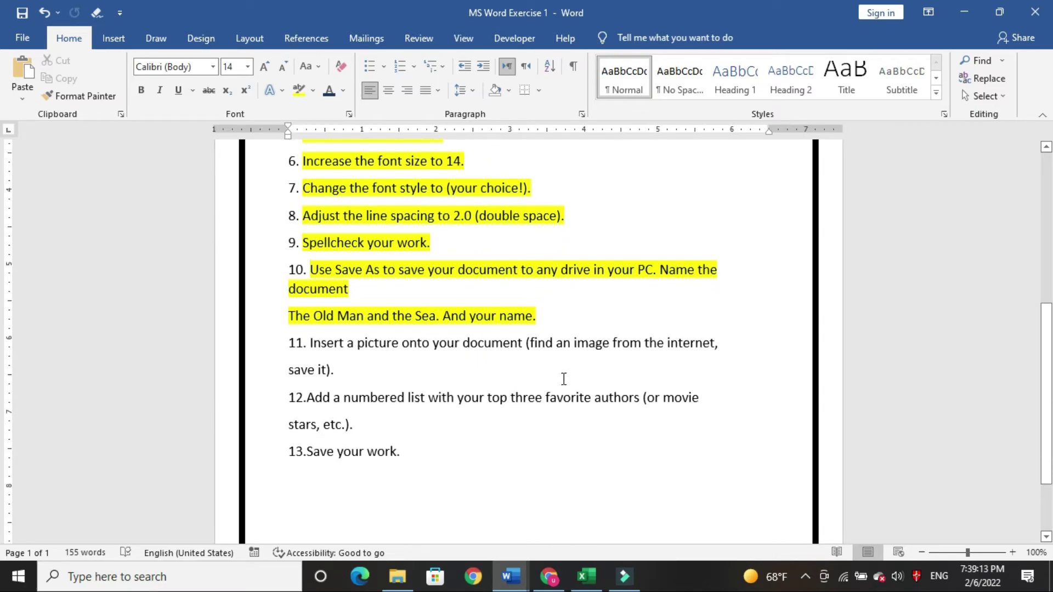
pyautogui.moveTo(336, 369); pyautogui.dragTo(311, 343)
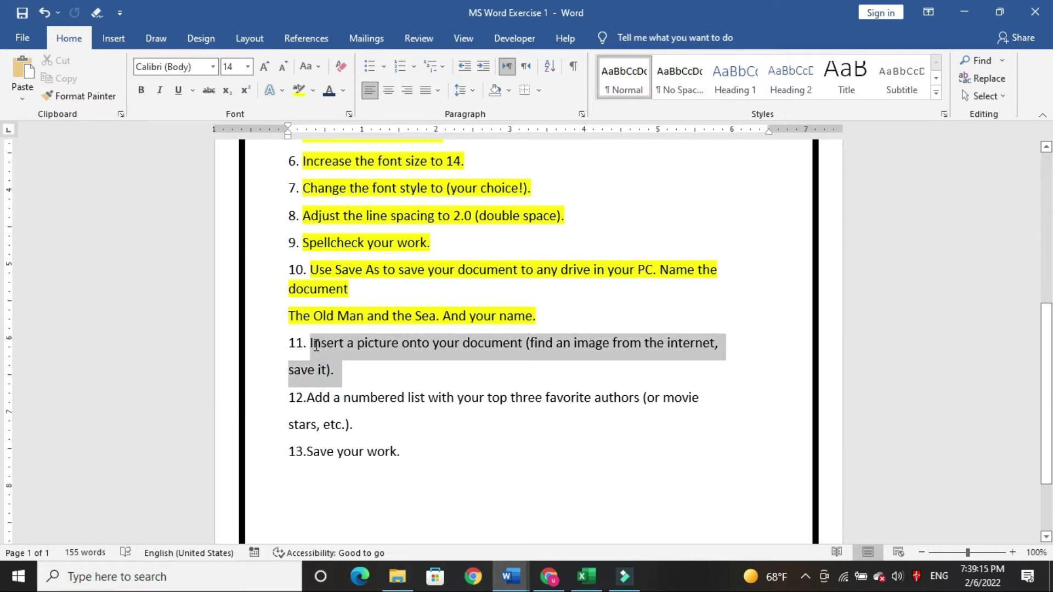
pyautogui.click(376, 318)
pyautogui.click(529, 531)
pyautogui.moveTo(510, 576)
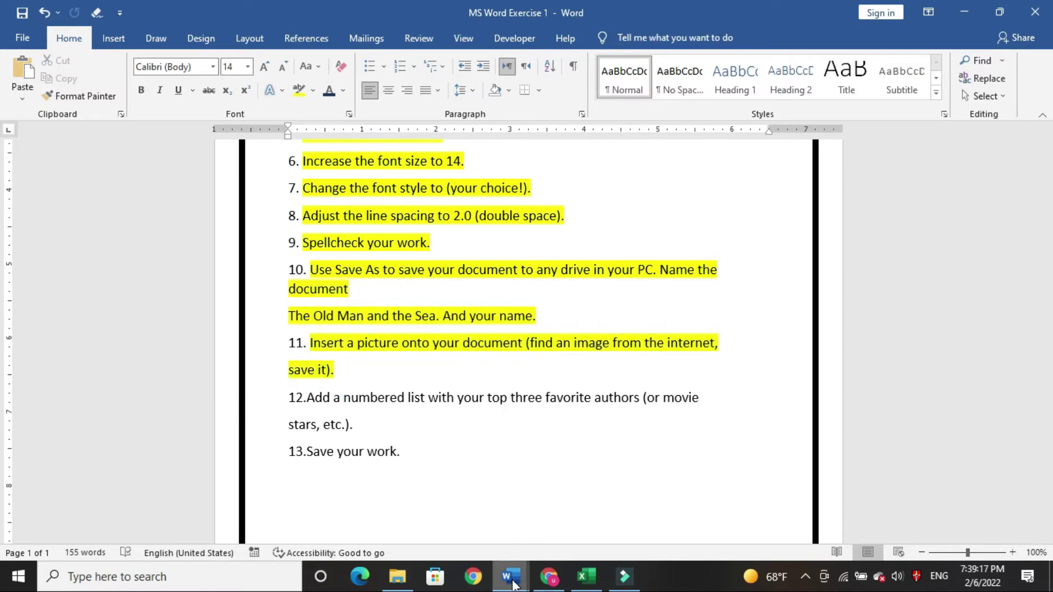
pyautogui.click(683, 527)
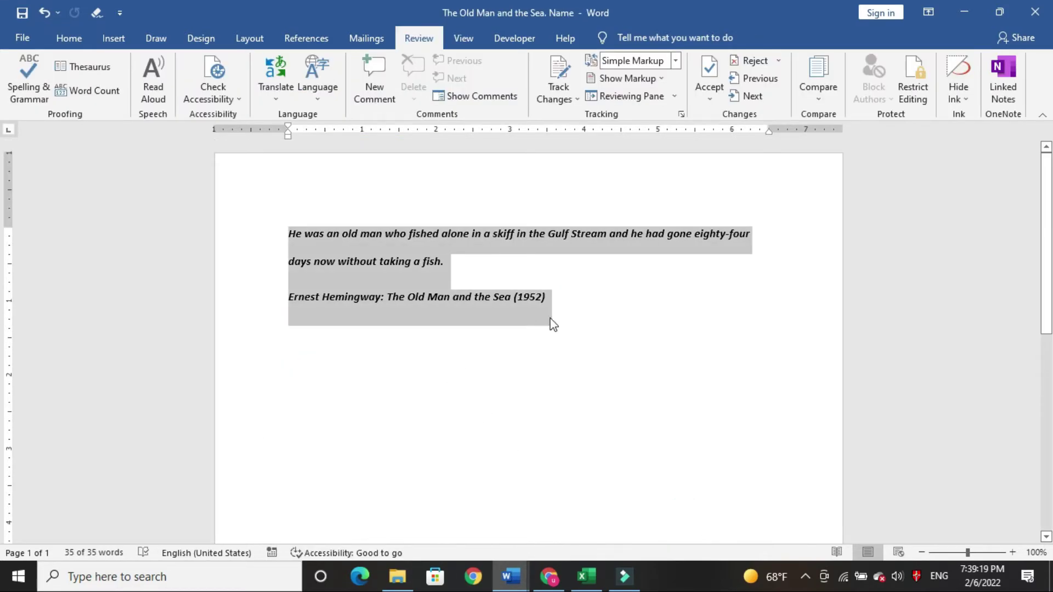
pyautogui.click(564, 303)
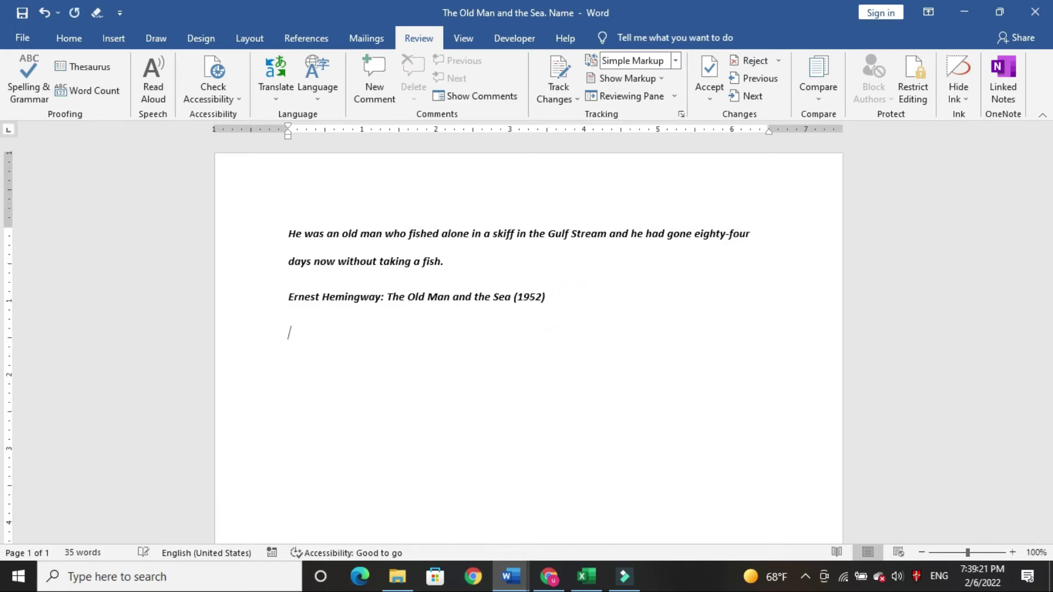
# Insert the blue 'The Old Man and the Sea' cover from Online Pictures below the quotation
pyautogui.click(45, 13)
pyautogui.click(123, 39)
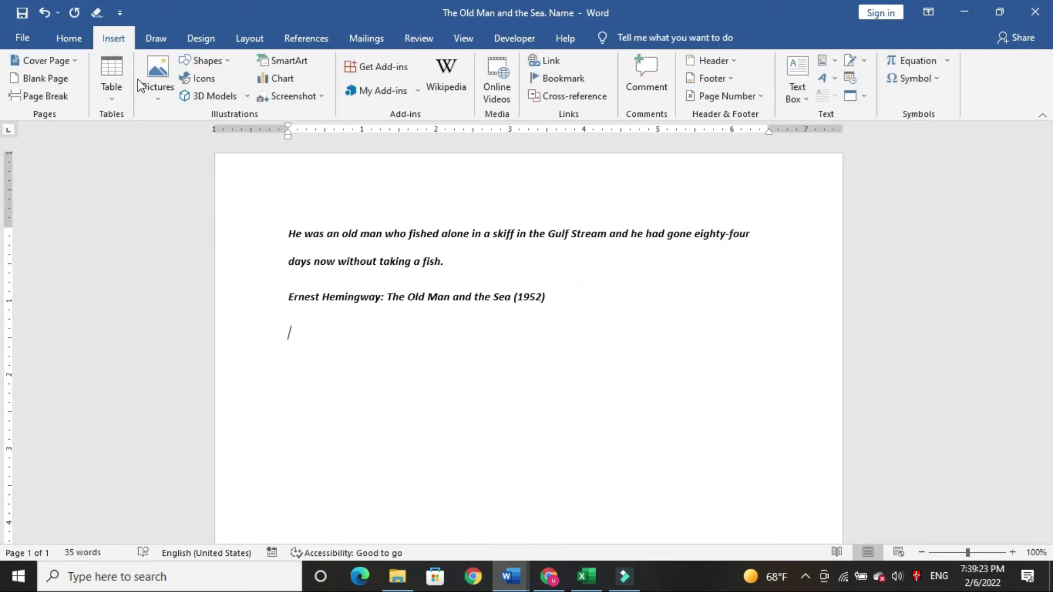
pyautogui.click(159, 92)
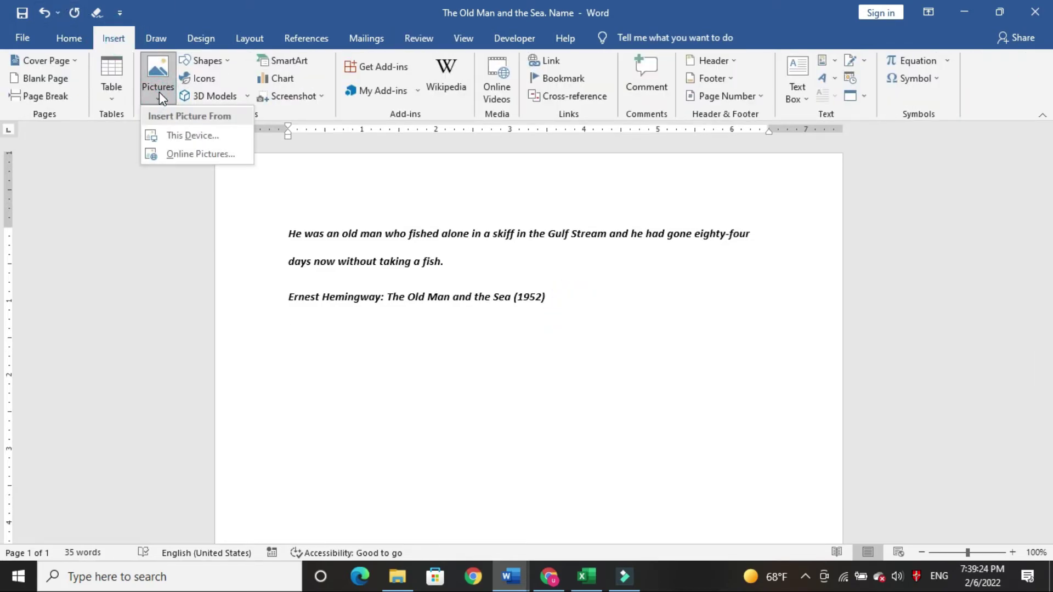
pyautogui.click(196, 156)
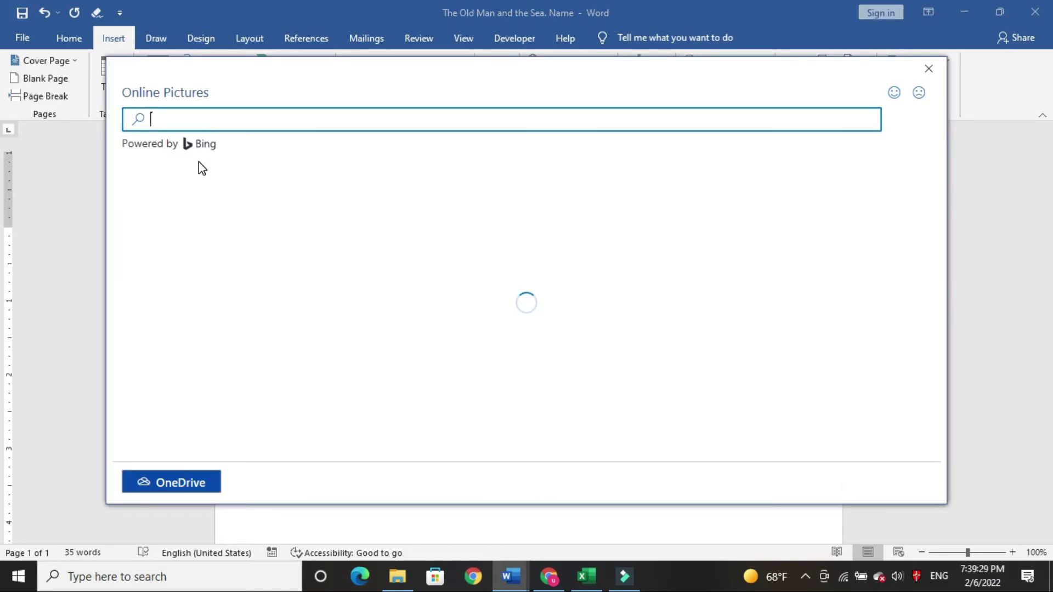
pyautogui.write('The Old Man and the Sea.')
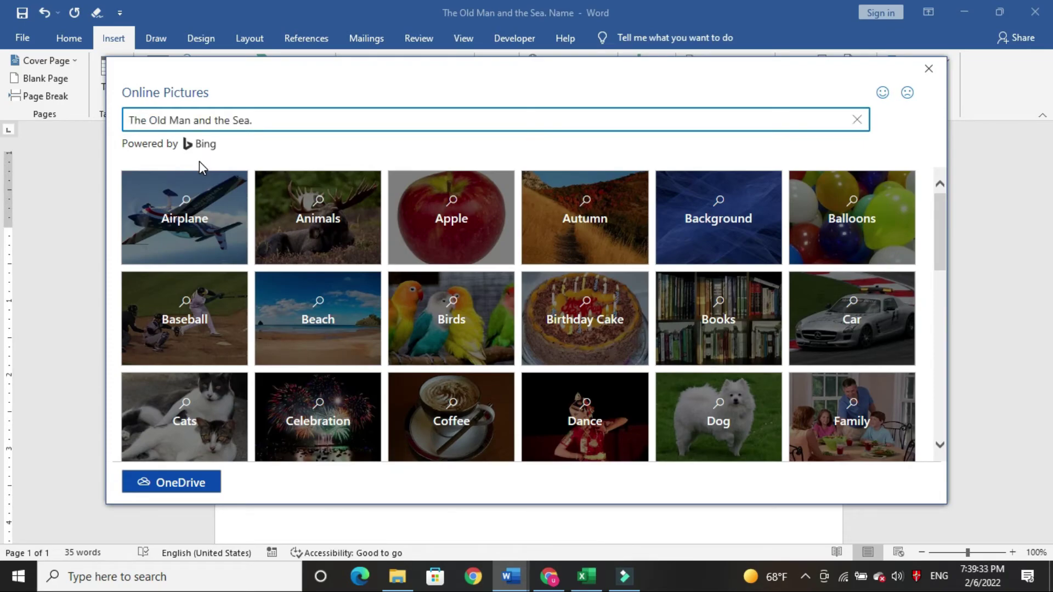
pyautogui.press('Return')
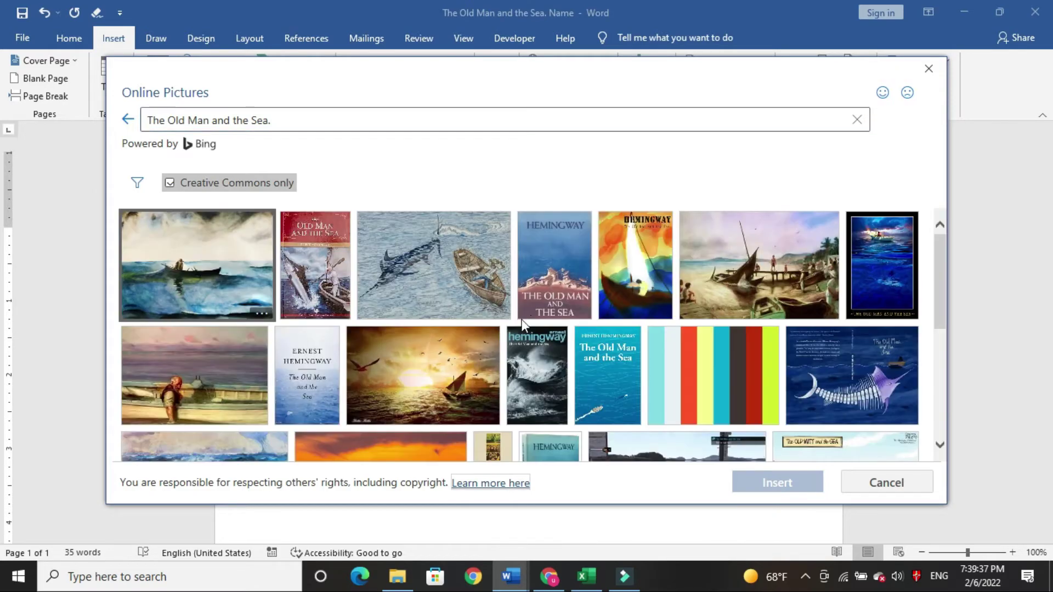
pyautogui.moveTo(433, 265)
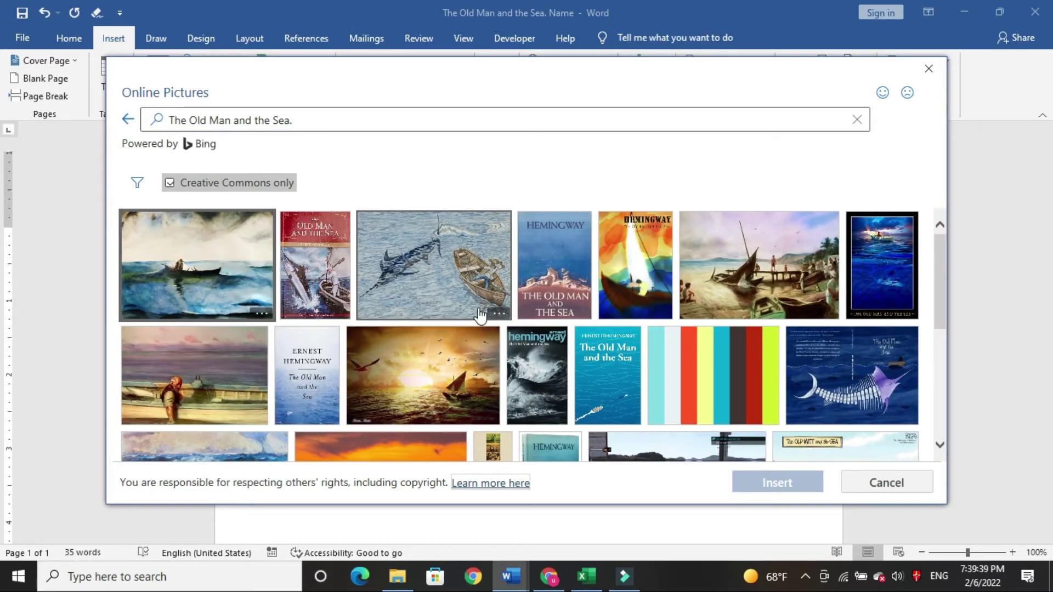
pyautogui.click(548, 278)
pyautogui.click(787, 483)
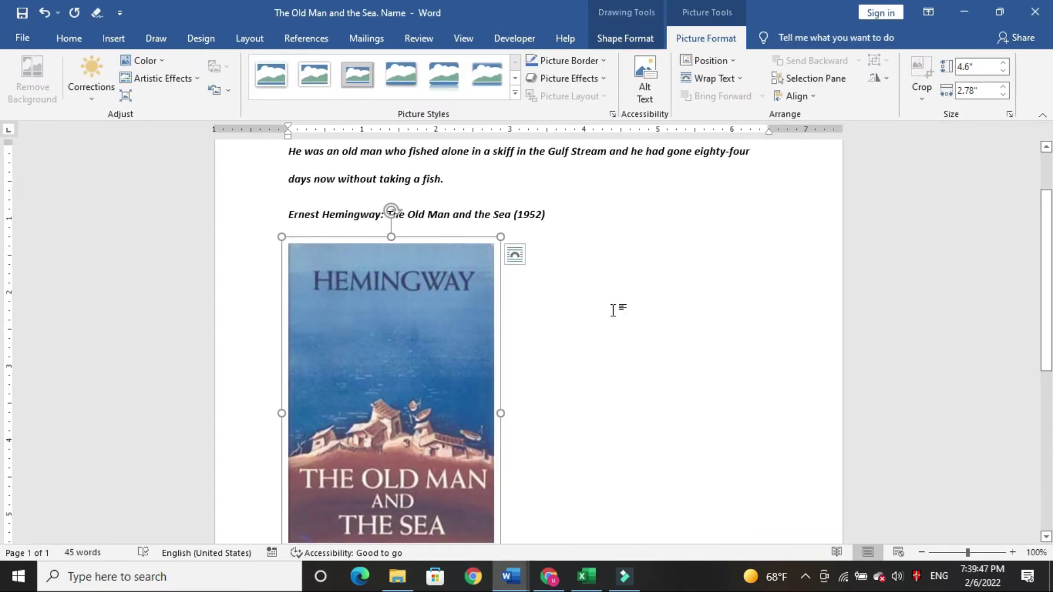
pyautogui.scroll(-3, 612, 310)
pyautogui.scroll(2, 612, 311)
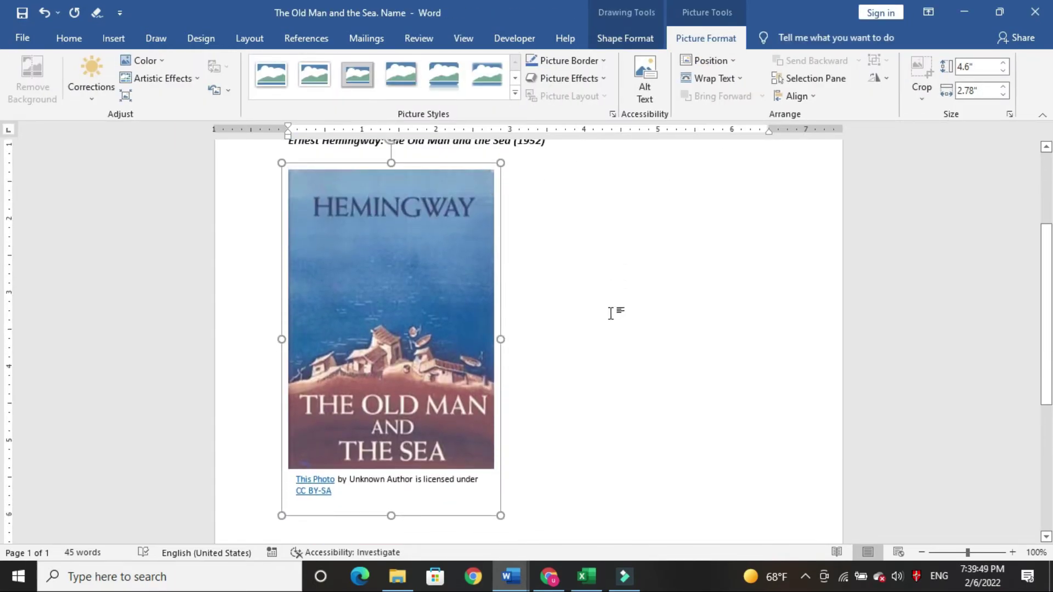
pyautogui.click(399, 310)
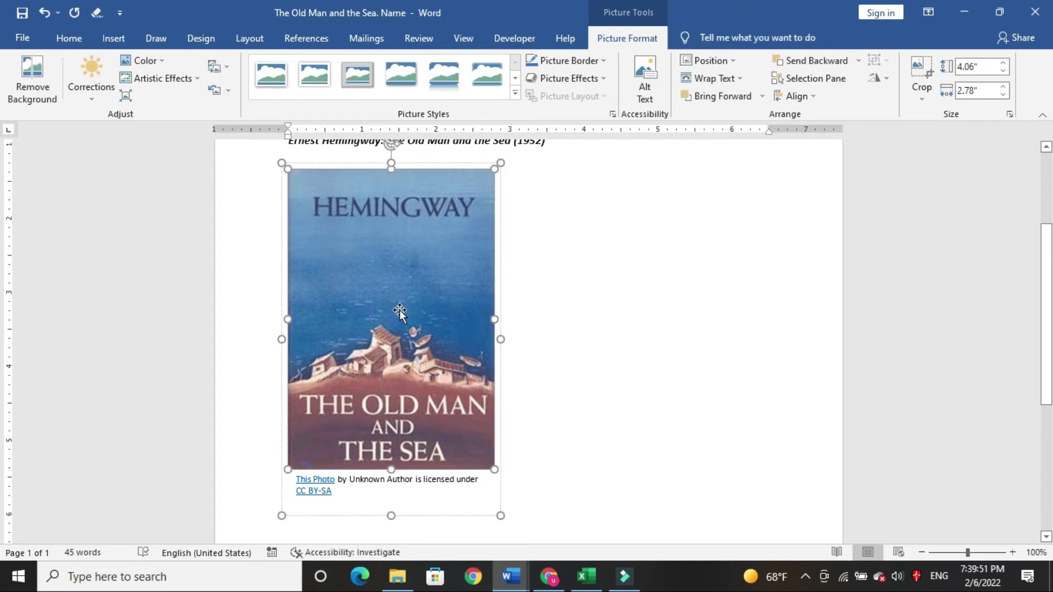
pyautogui.scroll(1, 610, 309)
pyautogui.scroll(-1, 596, 315)
pyautogui.click(590, 321)
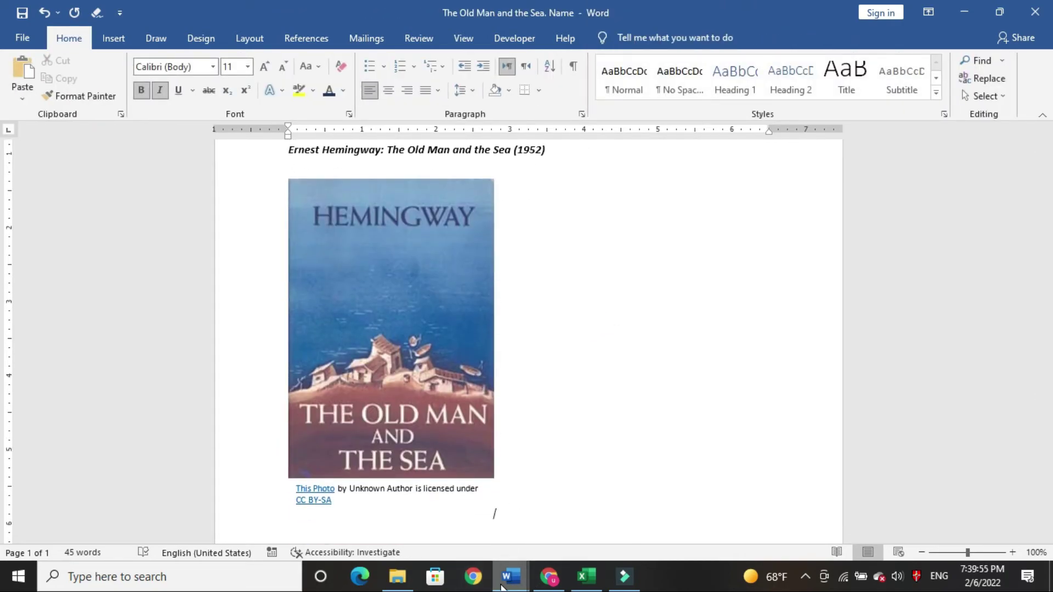
# Highlight item 12 yellow in MS Word Exercise 1, then return to the Hemingway document
pyautogui.moveTo(509, 576)
pyautogui.click(503, 521)
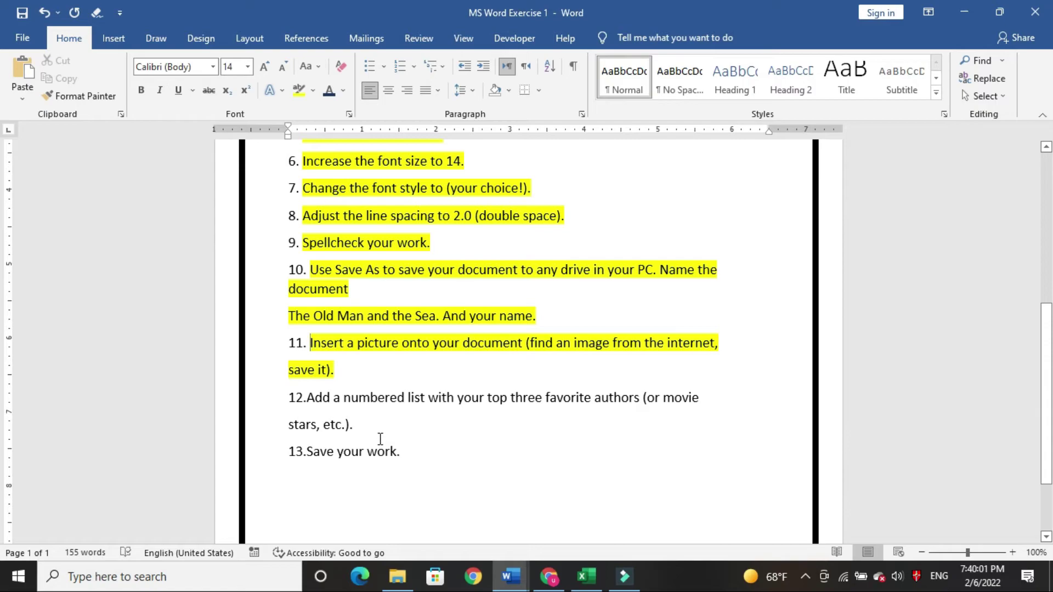
pyautogui.moveTo(358, 423); pyautogui.dragTo(307, 398)
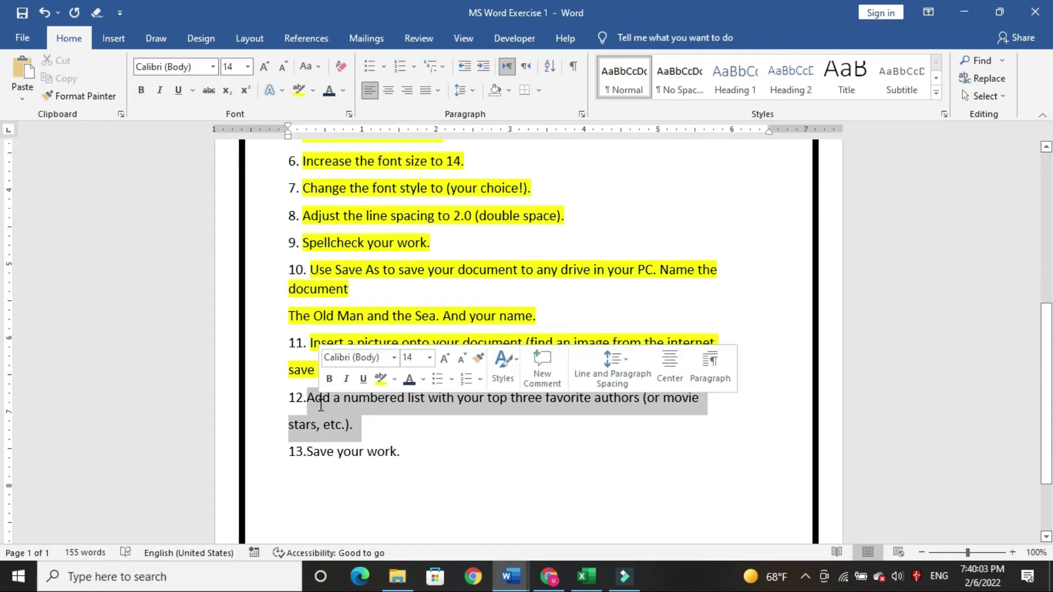
pyautogui.click(380, 381)
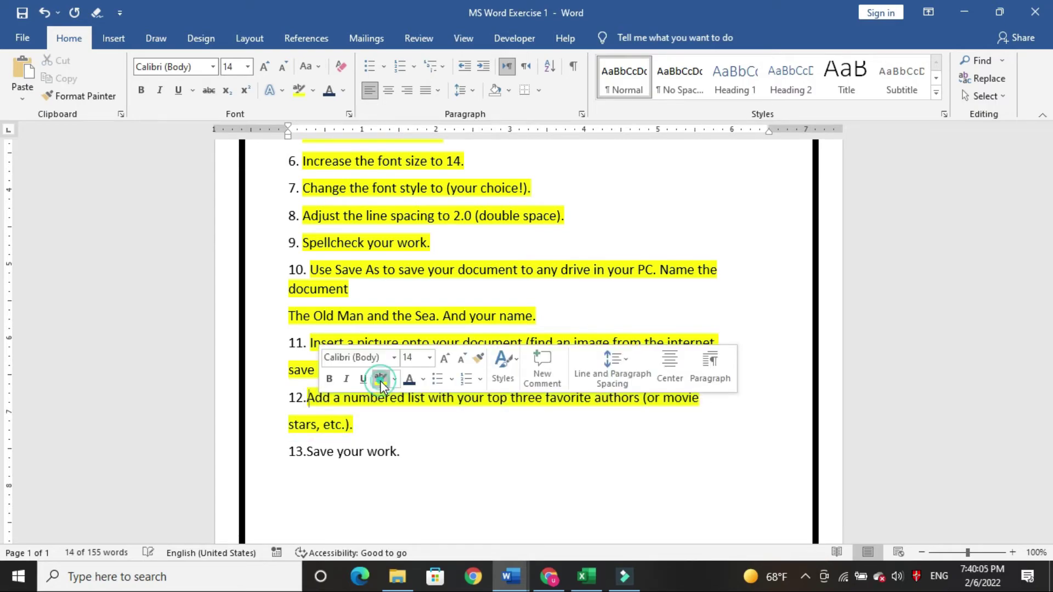
pyautogui.click(389, 420)
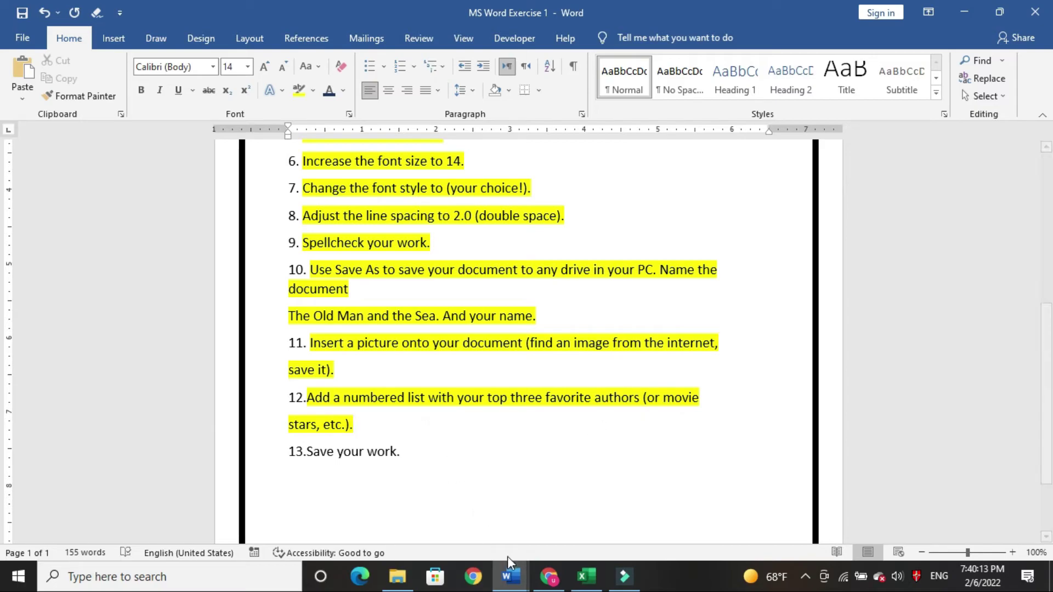
pyautogui.click(669, 535)
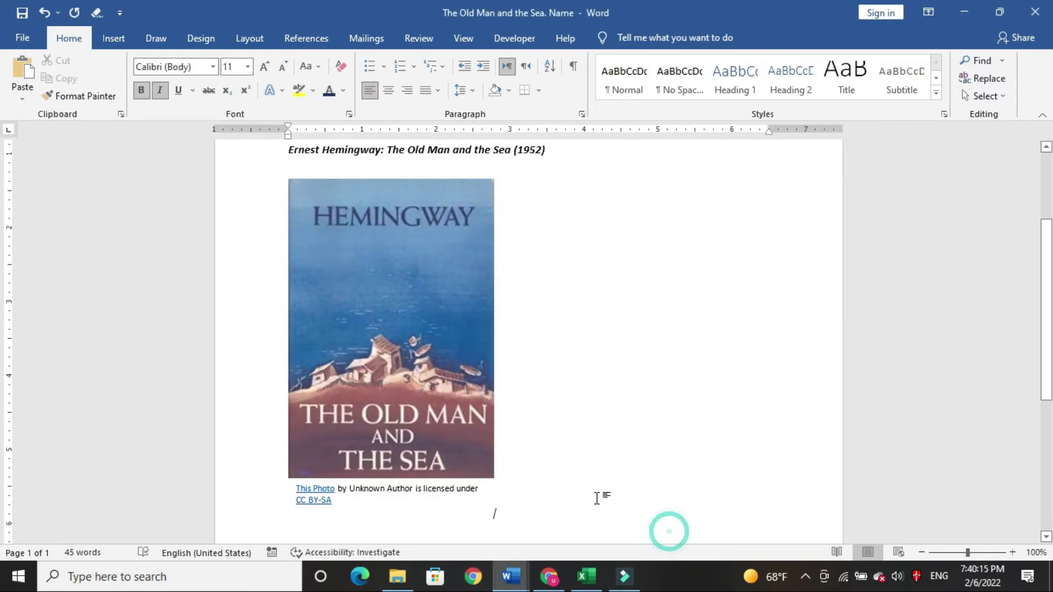
pyautogui.scroll(-1, 487, 428)
pyautogui.scroll(-1, 494, 428)
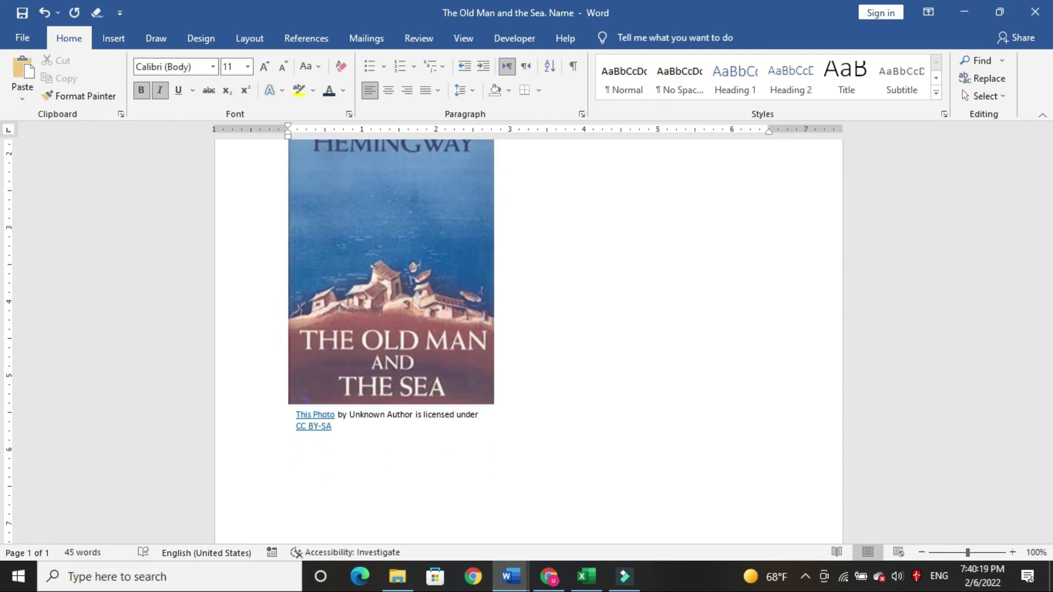
pyautogui.write('Bat')
pyautogui.write(' Man ')
pyautogui.write('Spider an')
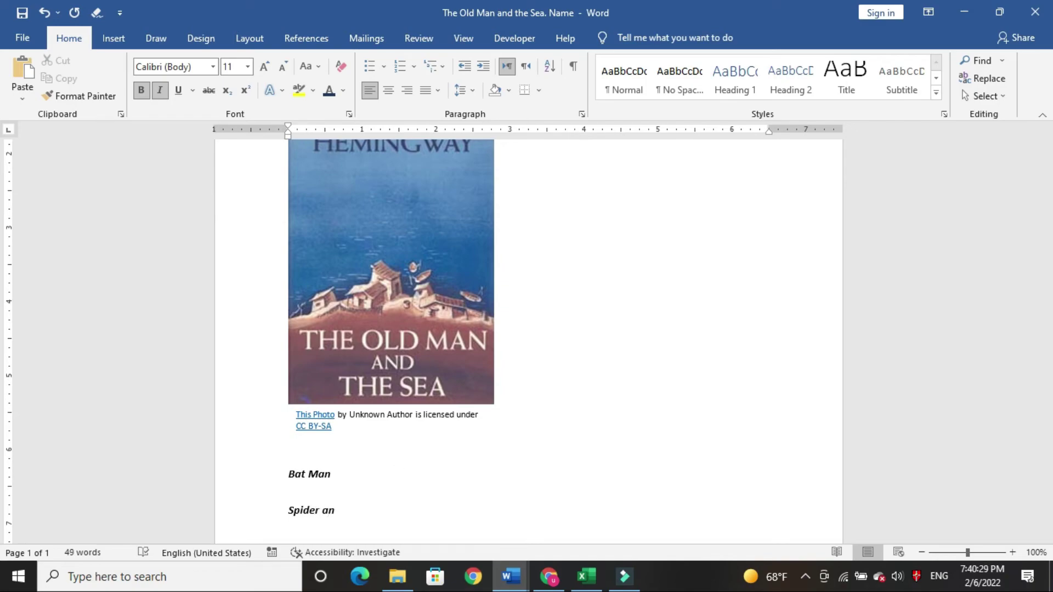
# Correct the typo after 'Spider' and start a new line below Spider Man
pyautogui.press('BackSpace')
pyautogui.press('BackSpace')
pyautogui.write('M')
pyautogui.press('Return')
pyautogui.write('Cat woman')
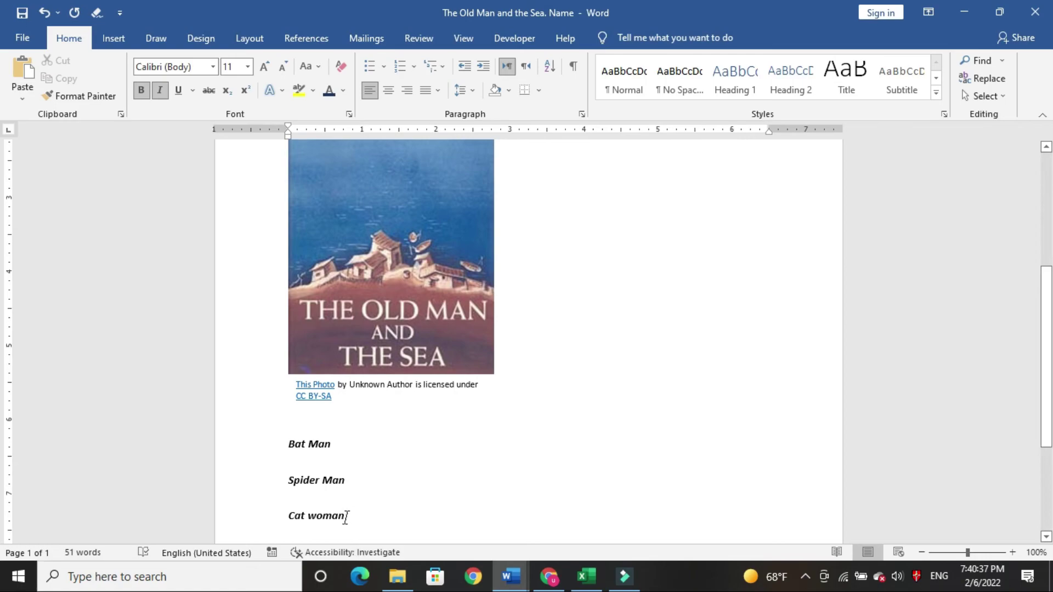
# Number Bat Man, Spider Man and Cat woman, then highlight exercise item 13 yellow
pyautogui.moveTo(349, 516); pyautogui.dragTo(286, 447)
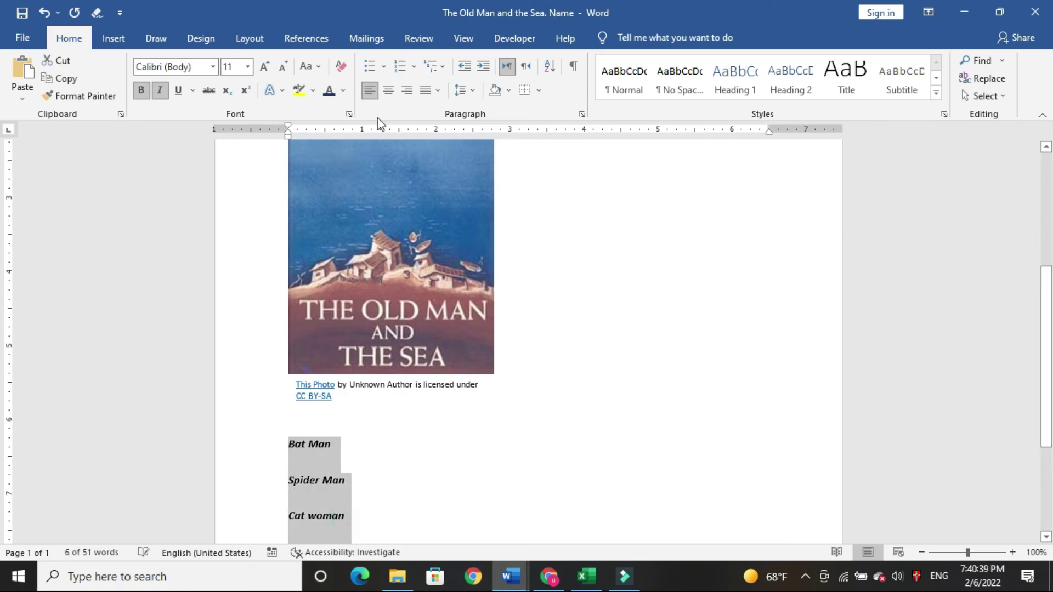
pyautogui.click(403, 61)
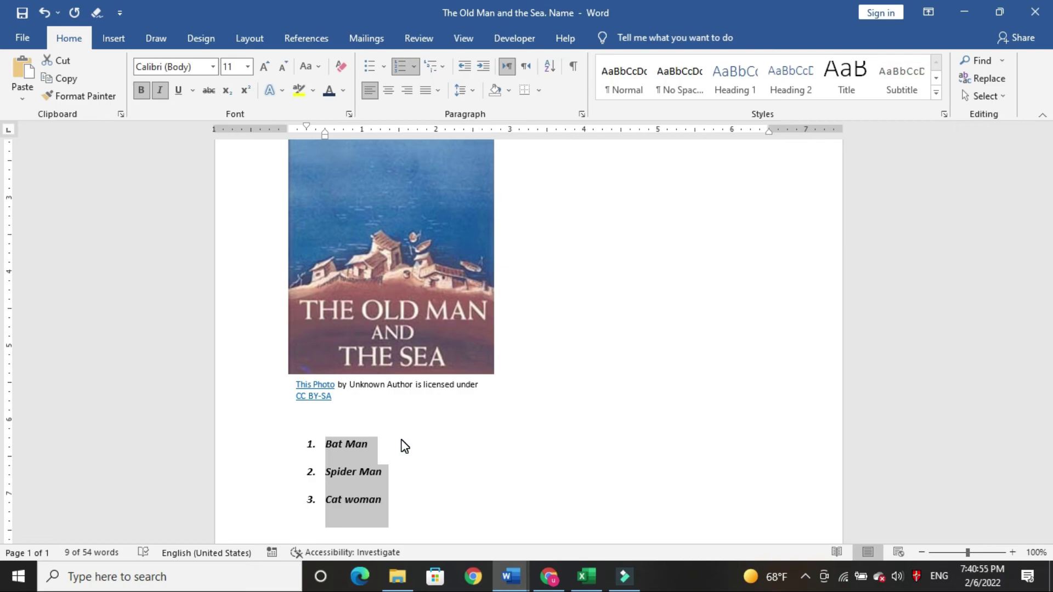
pyautogui.moveTo(508, 577)
pyautogui.click(510, 531)
pyautogui.click(409, 457)
pyautogui.moveTo(394, 458); pyautogui.dragTo(306, 458)
pyautogui.click(366, 435)
pyautogui.click(654, 514)
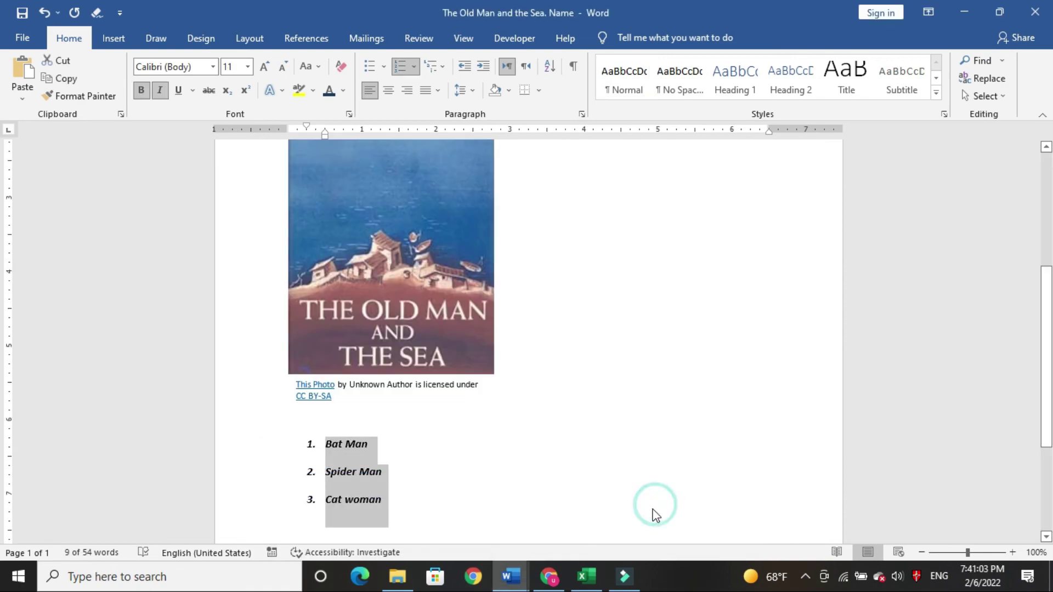
# Deselect the numbered list and save the Hemingway document
pyautogui.click(557, 219)
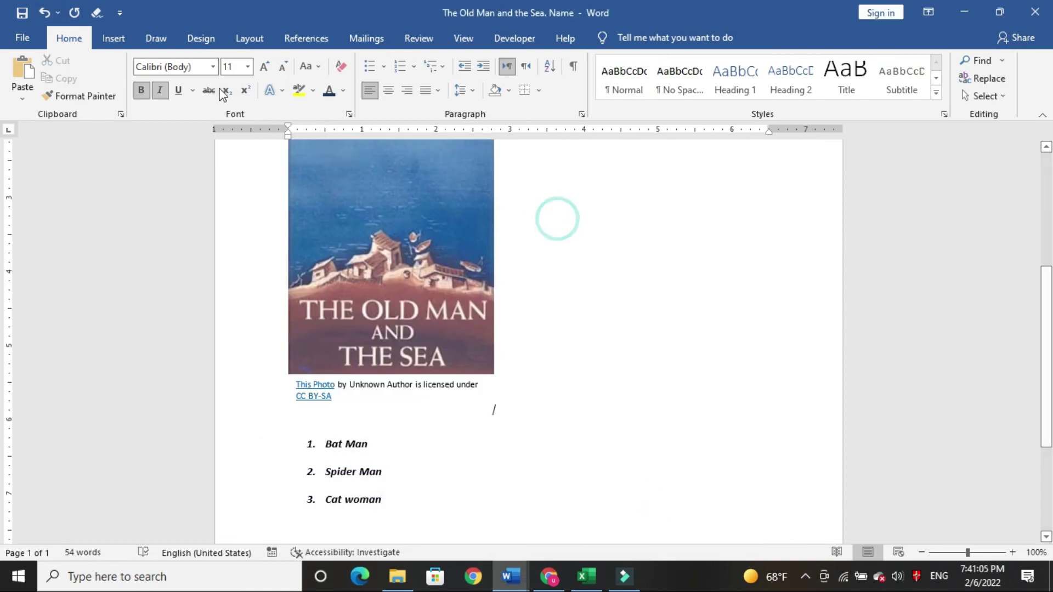
pyautogui.click(20, 15)
pyautogui.scroll(2, 565, 251)
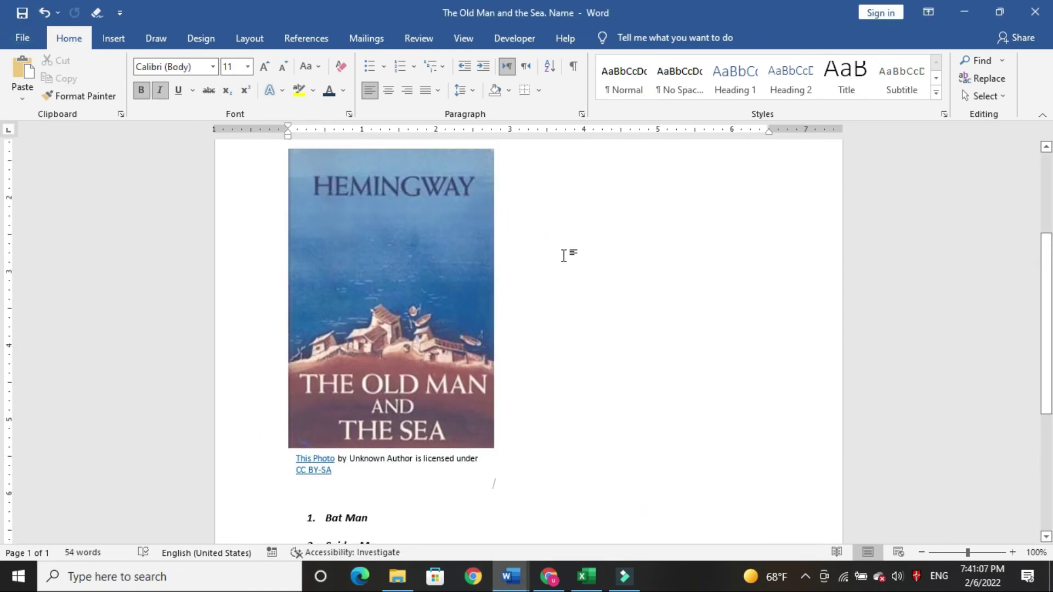
pyautogui.scroll(1, 536, 376)
pyautogui.scroll(3, 535, 362)
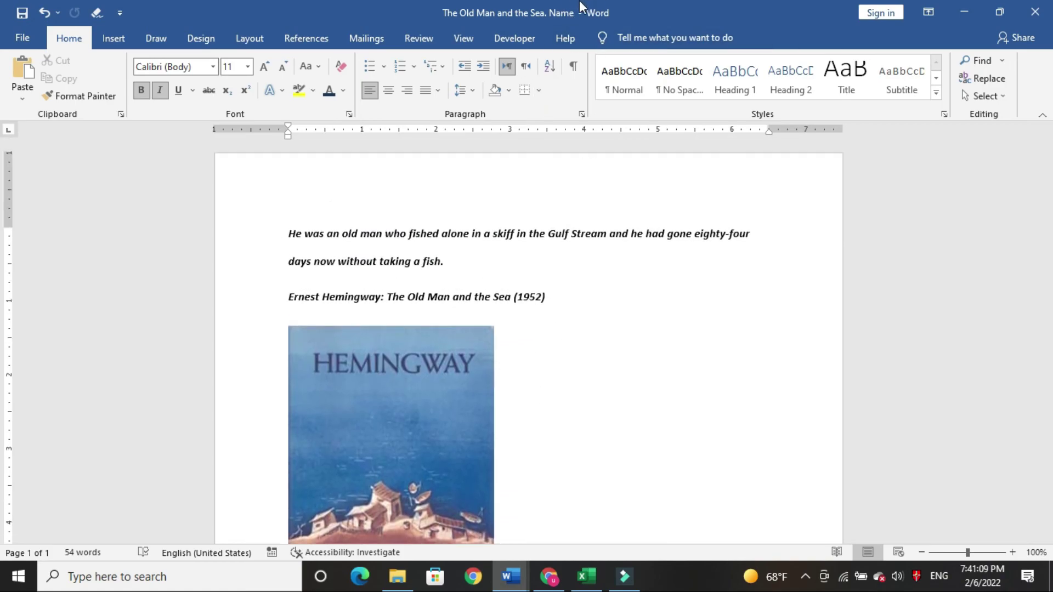